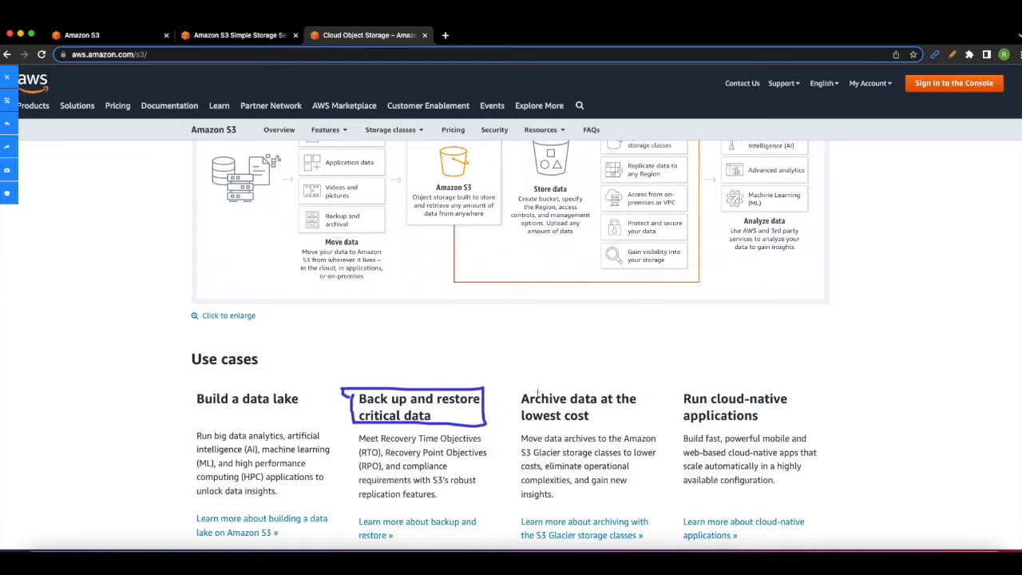
Draw a freehand box around the "Archive data at the lowest cost" use case heading
mouse_move(517, 420)
left_mouse_down()
mouse_move(626, 425)
mouse_move(632, 399)
mouse_move(616, 388)
mouse_move(527, 390)
mouse_move(512, 409)
left_mouse_up()
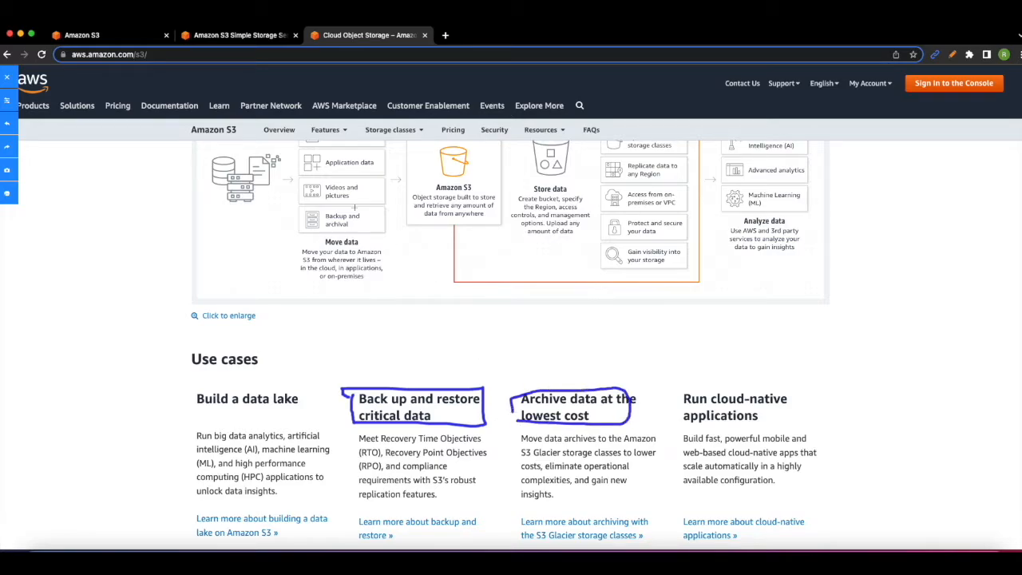
Examine the S3 Standard monthly storage tiers and their per-GB prices on the Amazon S3 pricing page
left_click(213, 39)
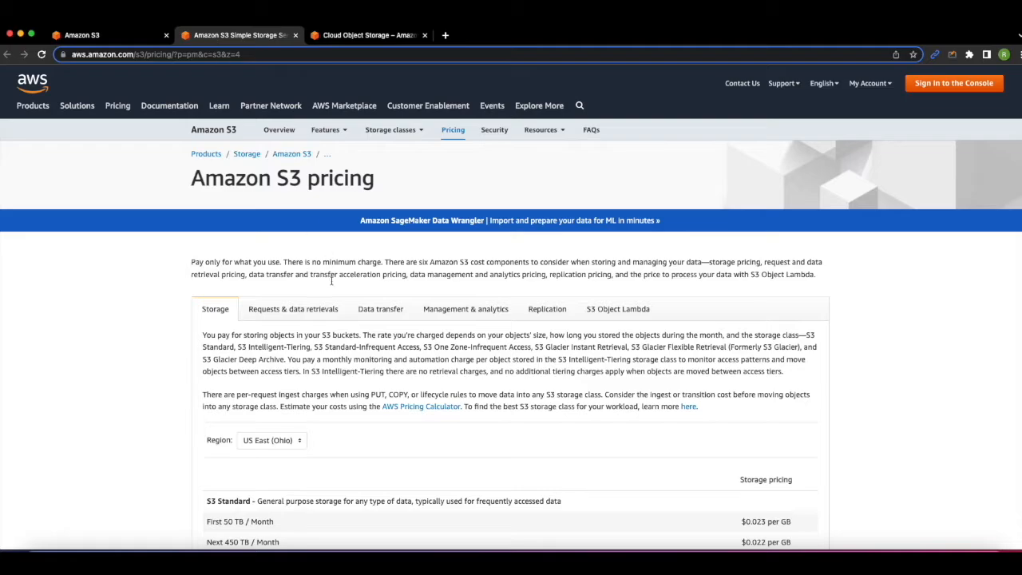
scroll(479, 388, "down", 3)
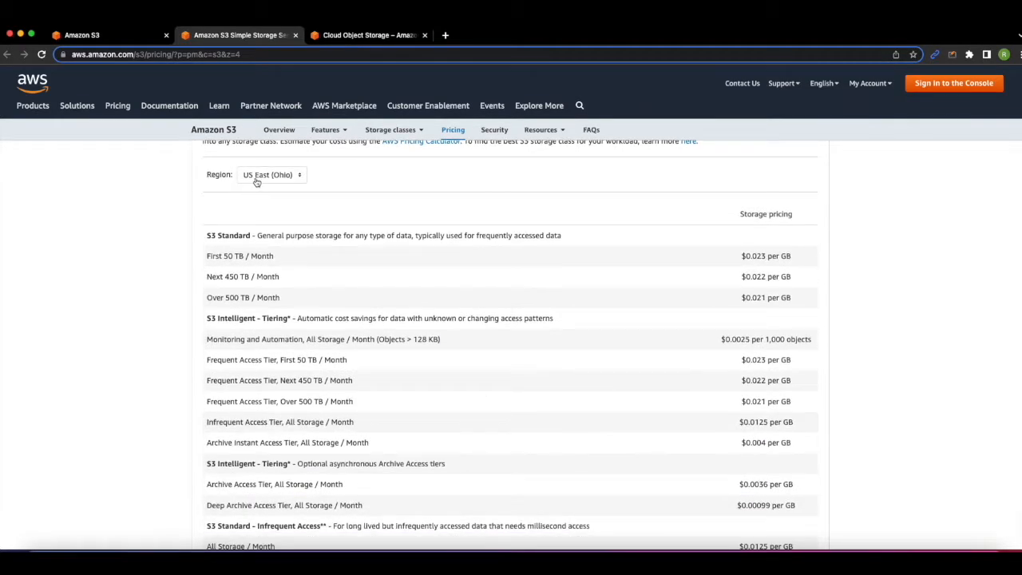
left_click_drag(205, 256, 275, 256)
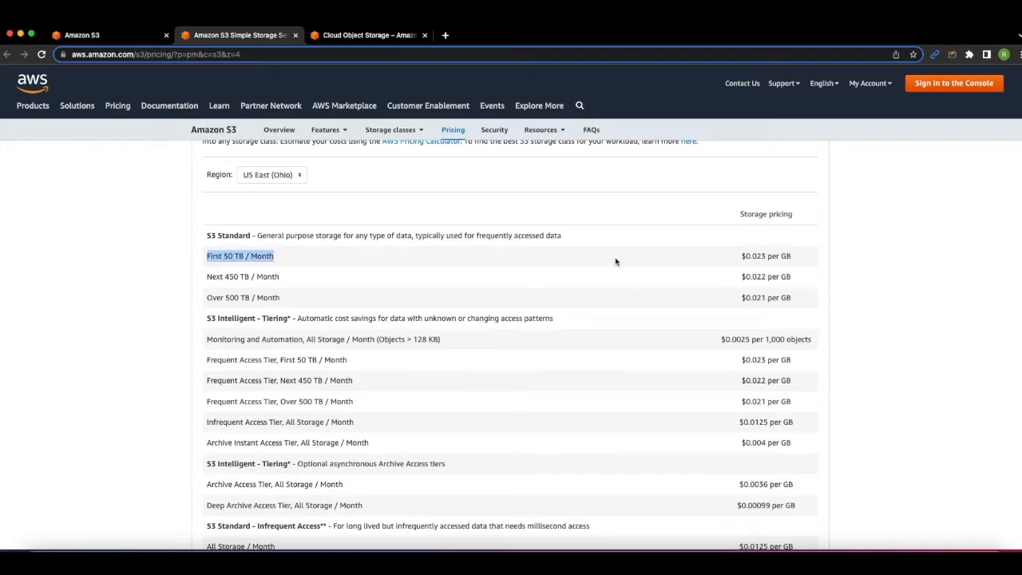
left_click_drag(740, 256, 791, 256)
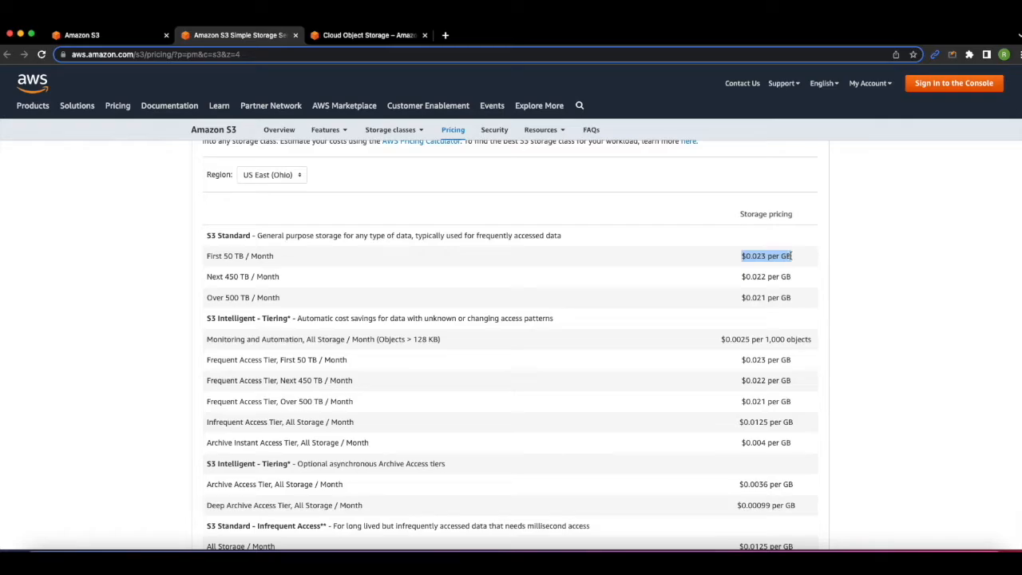
left_click_drag(200, 285, 293, 279)
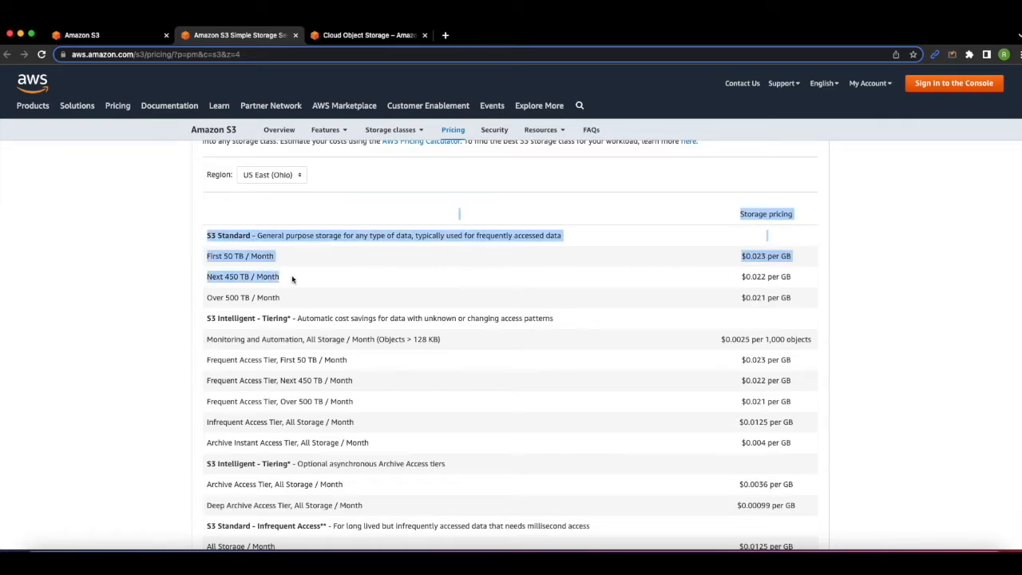
left_click_drag(741, 277, 794, 284)
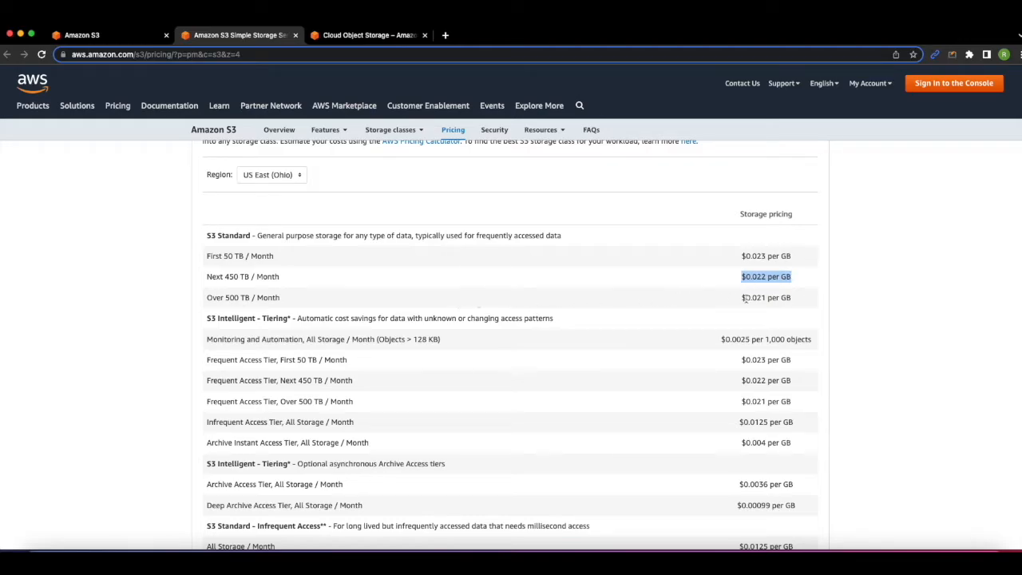
left_click_drag(210, 236, 276, 236)
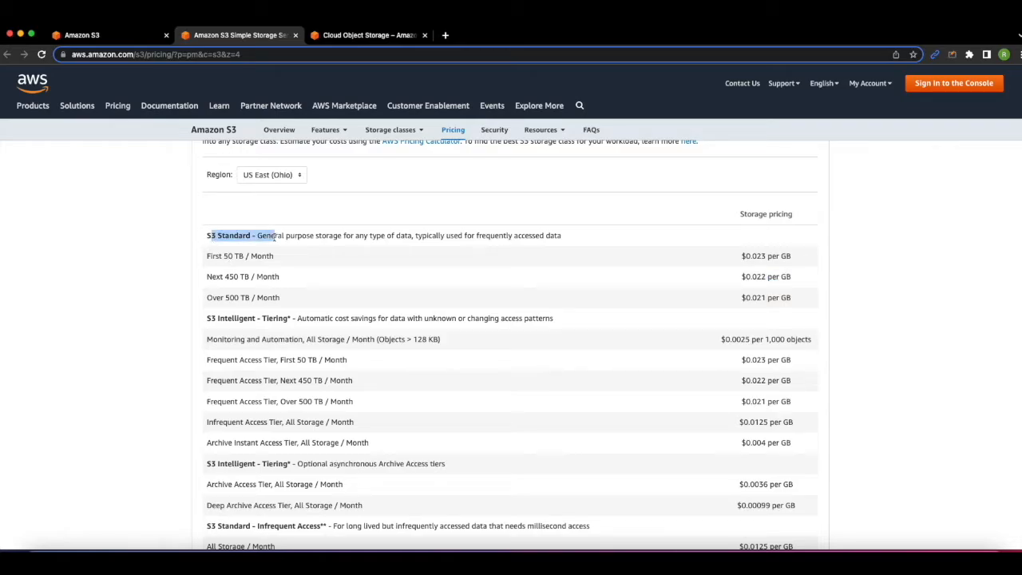
left_click(276, 236)
double_click(229, 237)
Examine the S3 Intelligent-Tiering section, including its frequent and infrequent access tiers and the price for the first 50 TB
left_click_drag(205, 319, 298, 318)
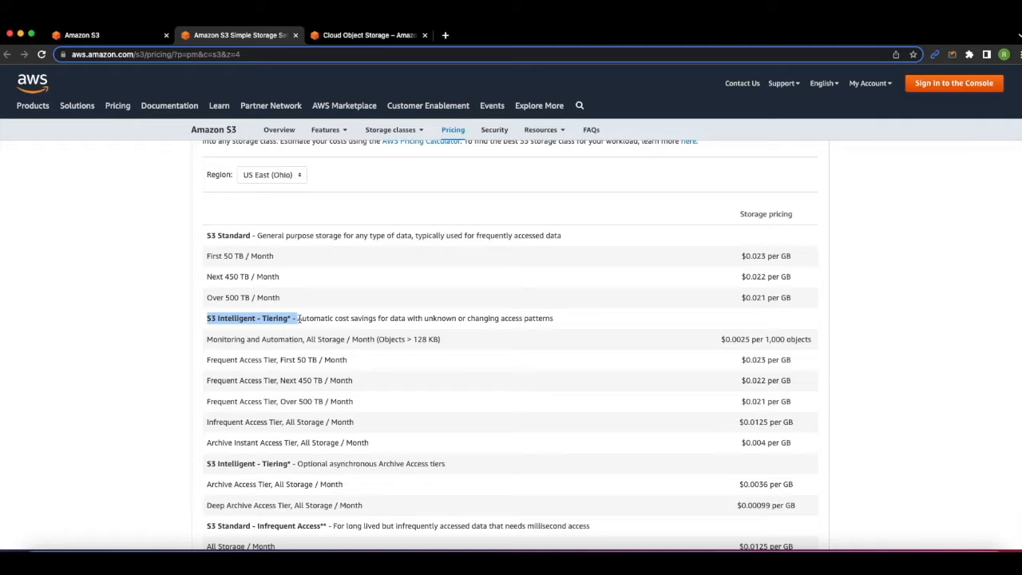
left_click(298, 319)
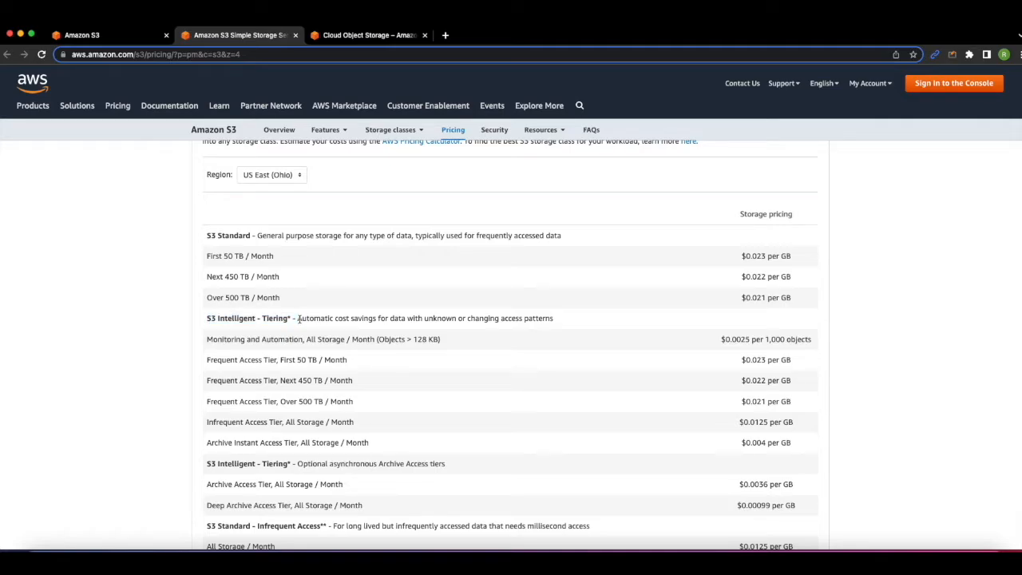
left_click_drag(298, 318, 208, 316)
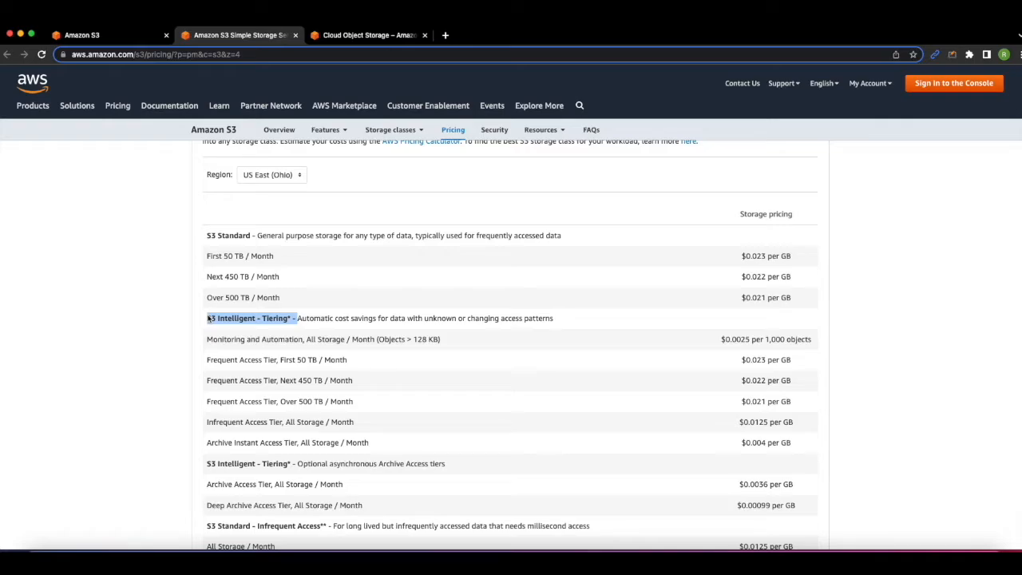
left_click_drag(202, 428, 269, 423)
left_click(268, 425)
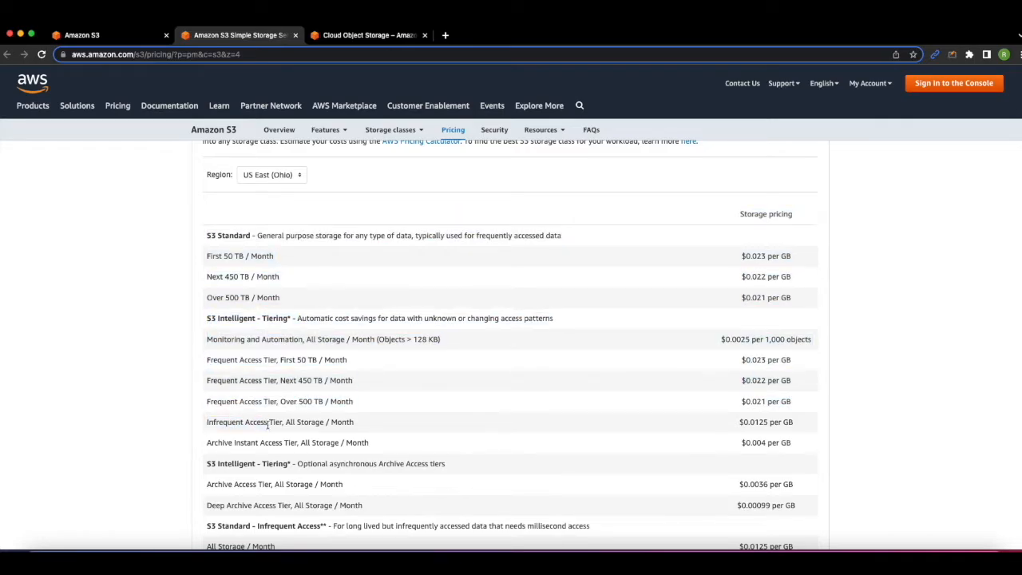
left_click_drag(206, 359, 260, 361)
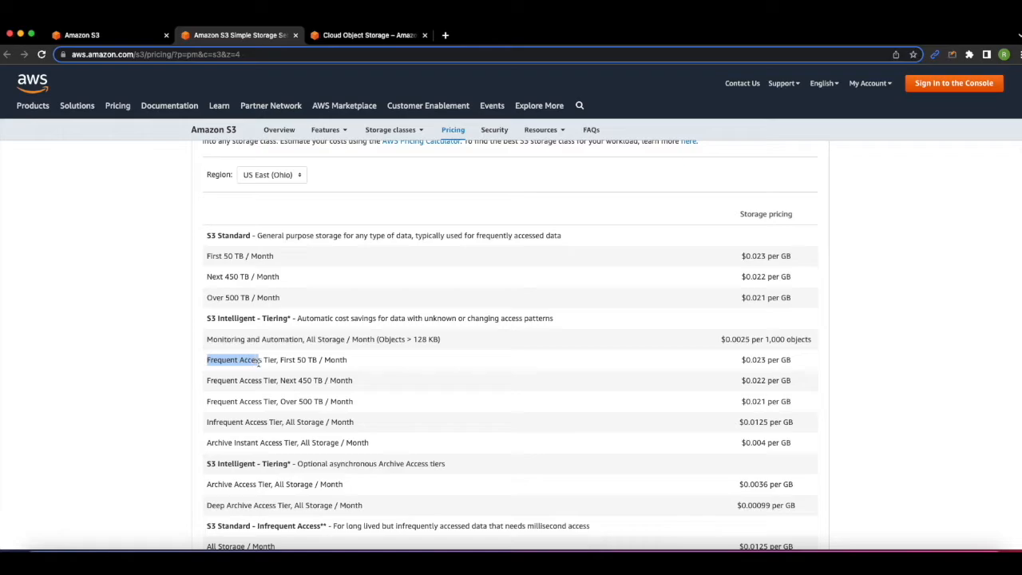
left_click_drag(741, 359, 796, 362)
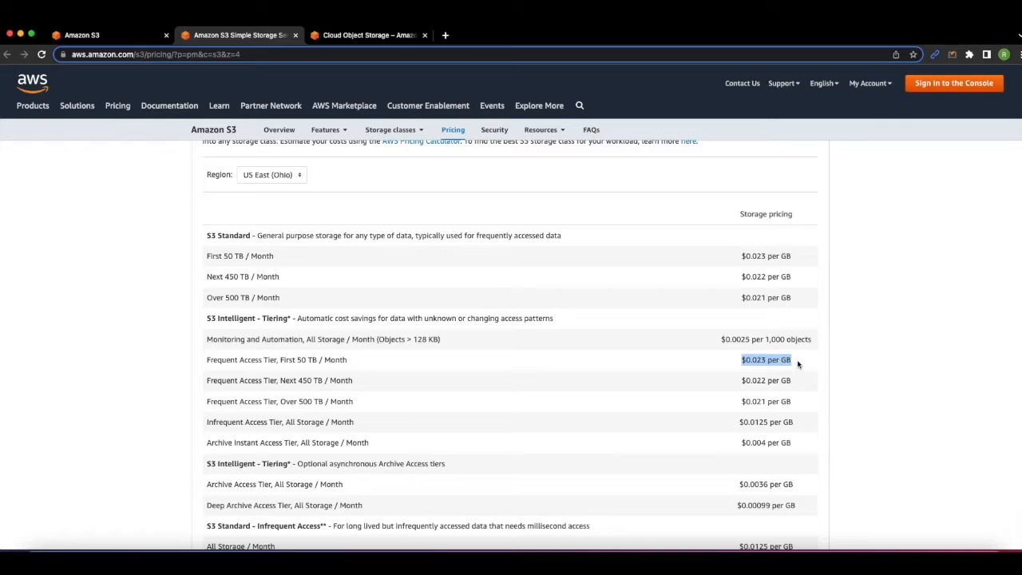
Examine the S3 Glacier Instant Retrieval and Glacier Deep Archive entries, including the Deep Archive restore time
scroll(607, 390, "up", 1)
scroll(607, 390, "down", 3)
scroll(606, 387, "down", 2)
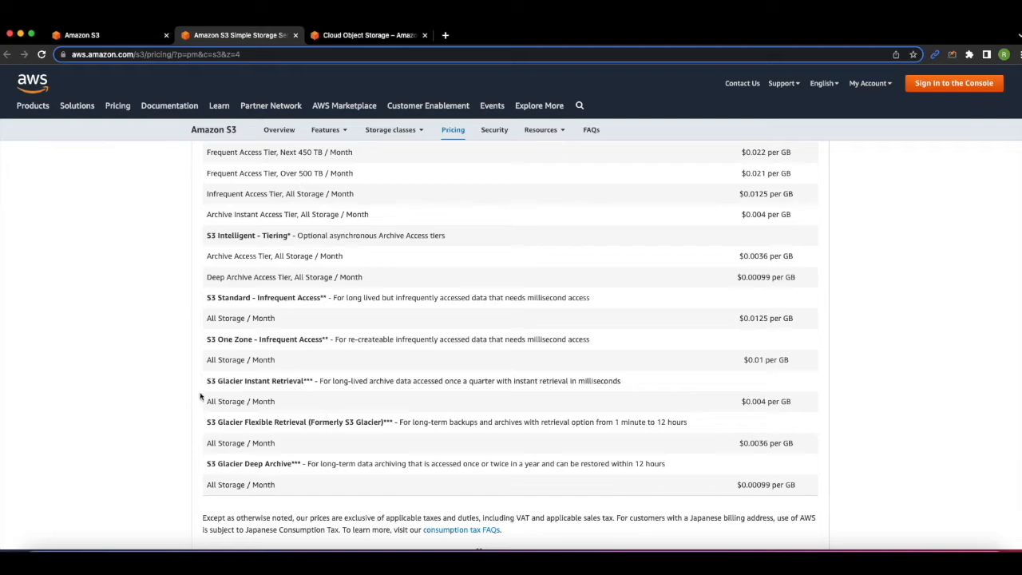
left_click_drag(211, 381, 292, 381)
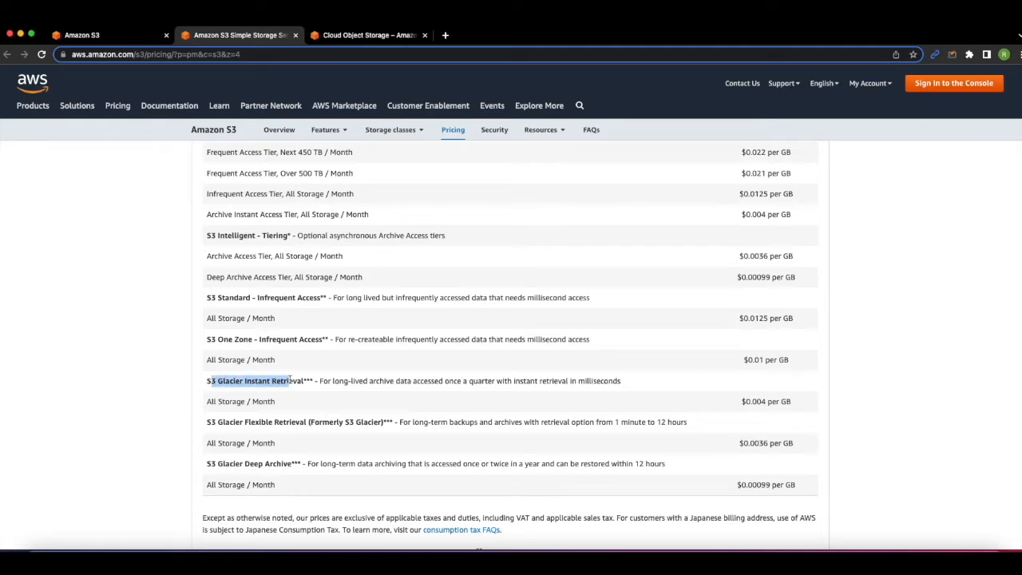
left_click(298, 403)
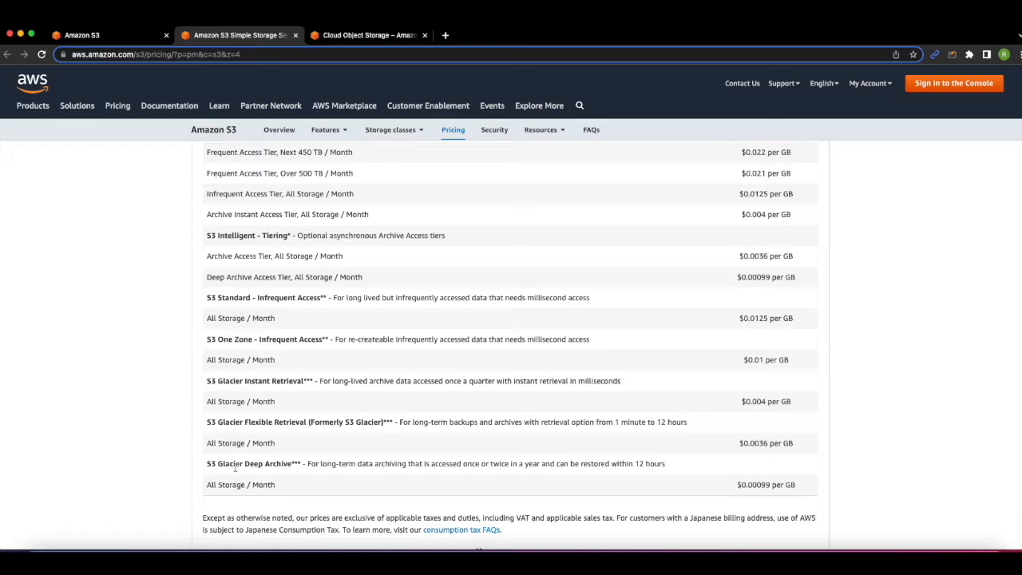
left_click_drag(207, 466, 297, 462)
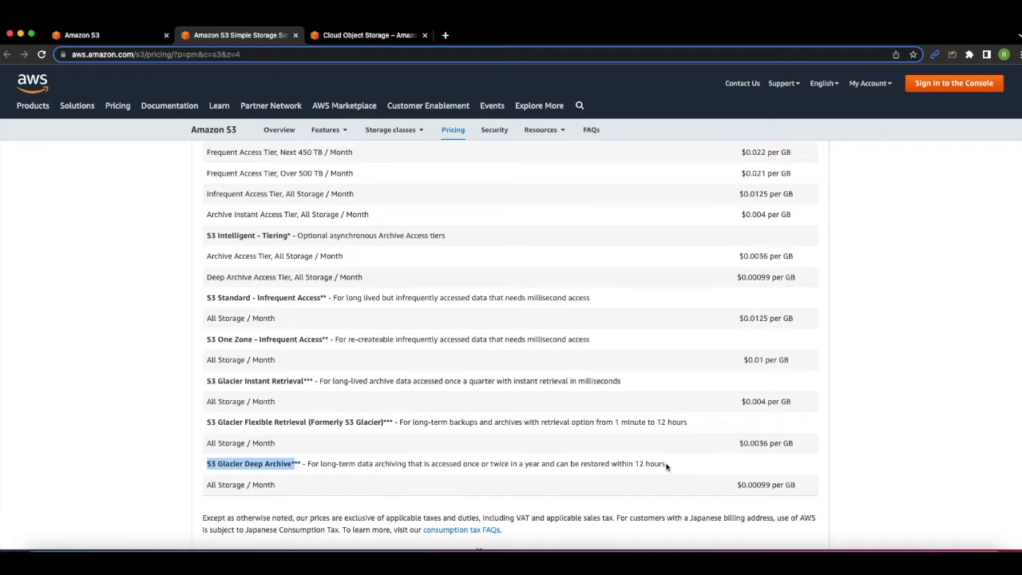
left_click_drag(669, 467, 615, 464)
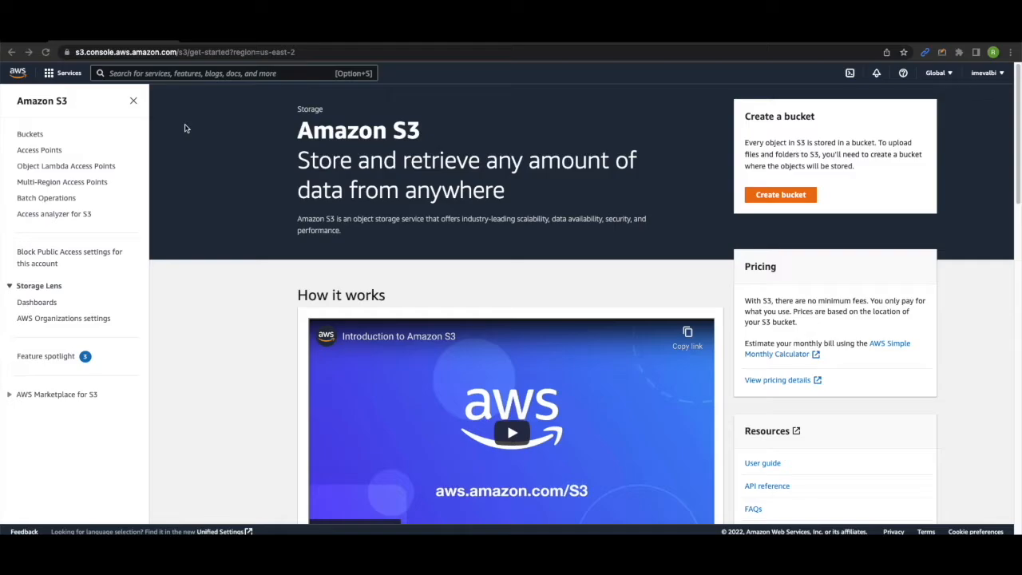
Return to the AWS Management Console home, search the services for "s3" and open S3
left_click(134, 102)
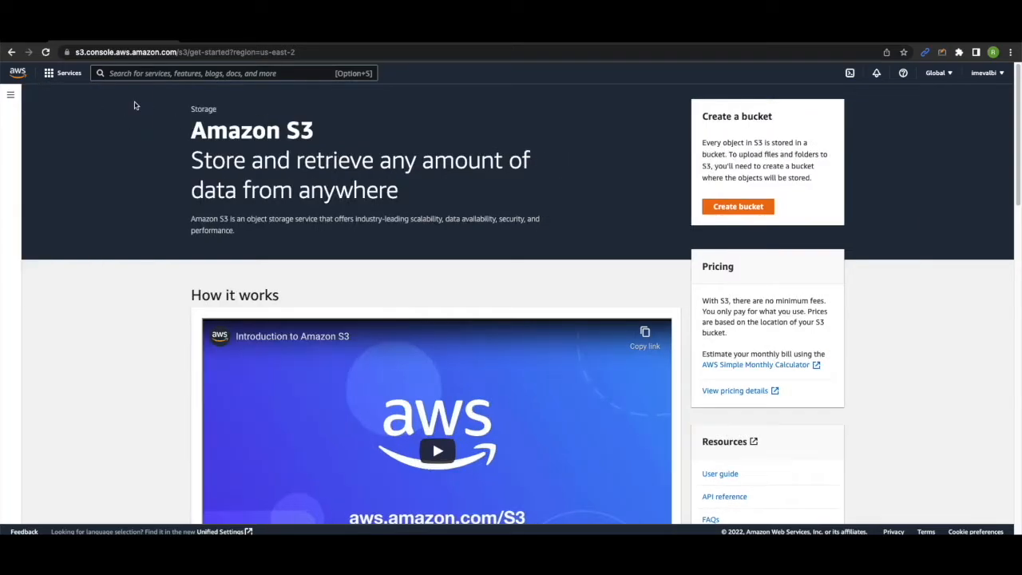
left_click(18, 74)
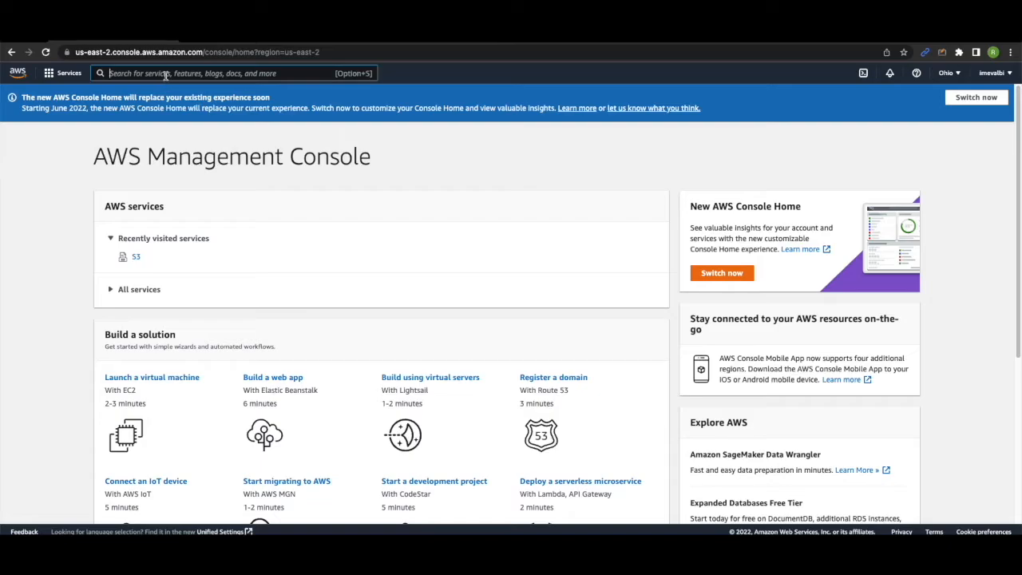
type("s3")
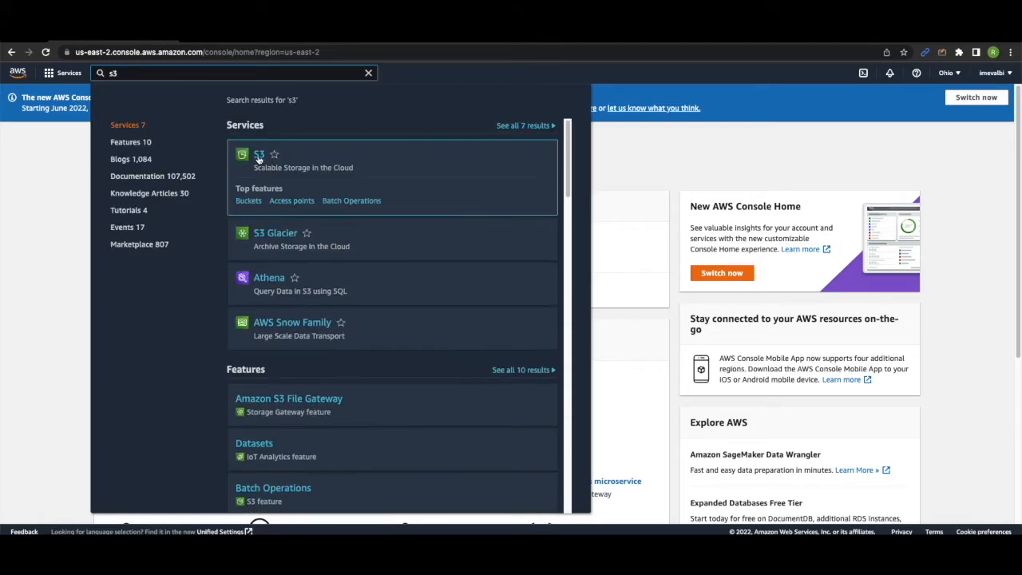
left_click(258, 155)
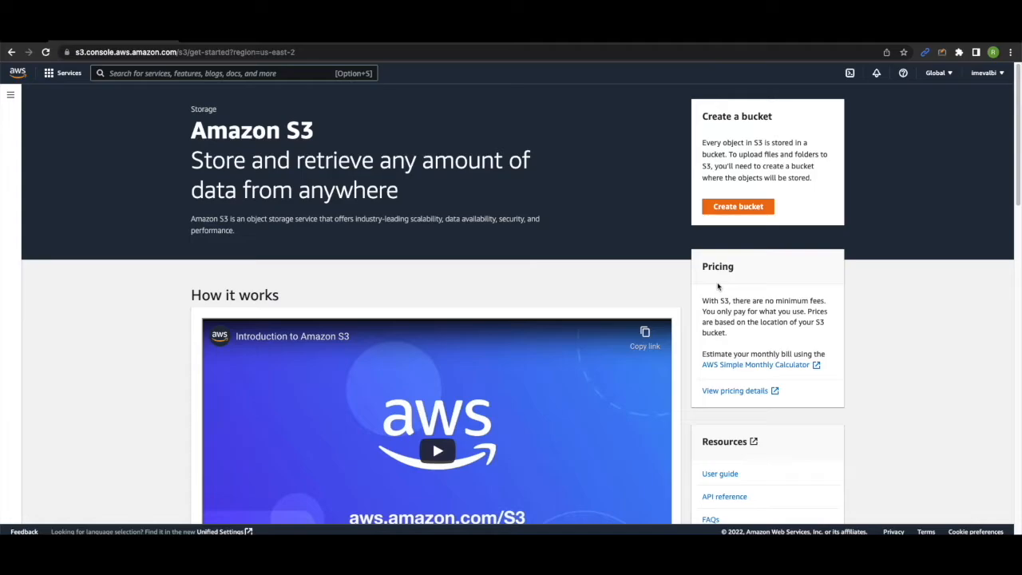
Start creating a new S3 bucket and name it imevalbitest1
left_click(731, 209)
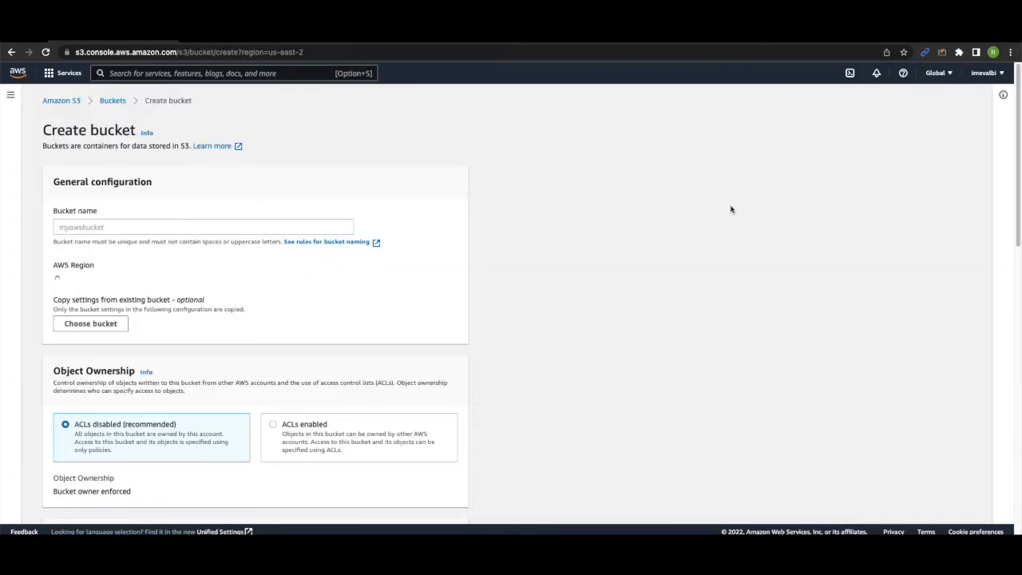
left_click(294, 225)
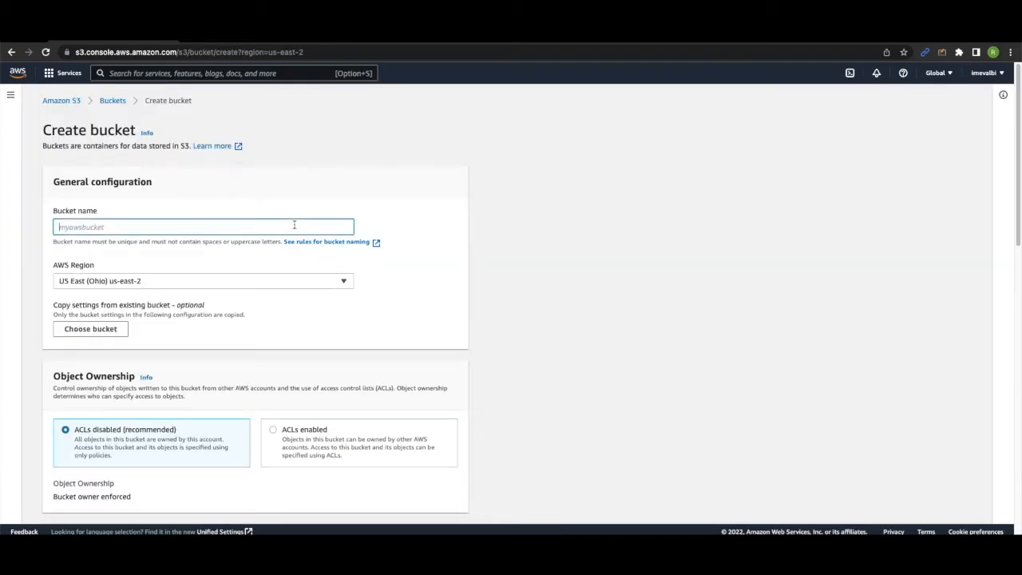
type("imevalbitest1")
key("BackSpace")
key("BackSpace")
key("BackSpace")
key("BackSpace")
key("BackSpace")
key("BackSpace")
key("BackSpace")
key("BackSpace")
key("BackSpace")
type("h")
key("BackSpace")
key("BackSpace")
key("BackSpace")
key("BackSpace")
type("te")
key("BackSpace")
key("BackSpace")
key("BackSpace")
key("BackSpace")
type("imevalbitest1")
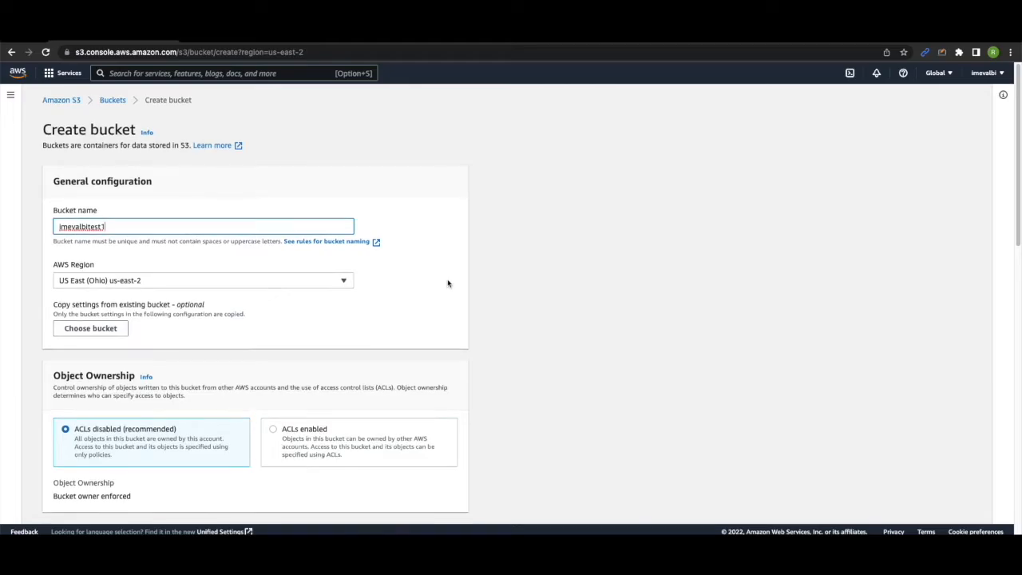
Review the AWS regions available for the bucket without choosing a different one
scroll(447, 281, "down", 1)
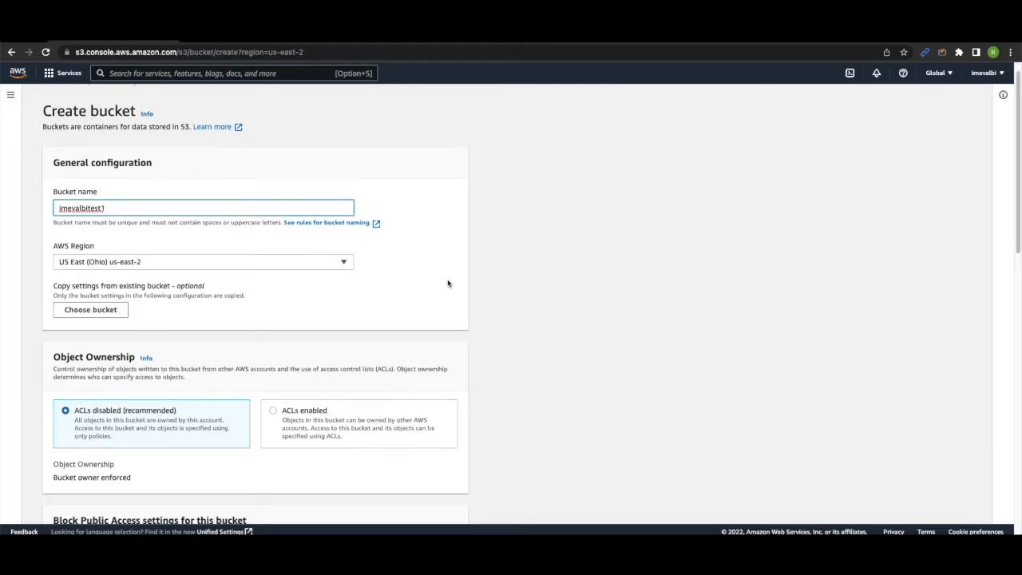
left_click(343, 253)
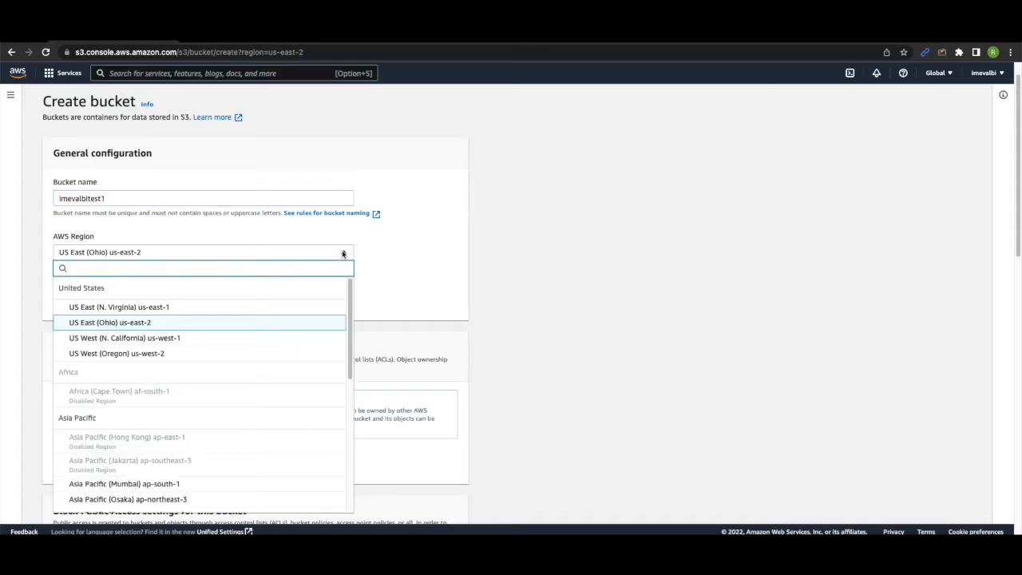
left_click(343, 253)
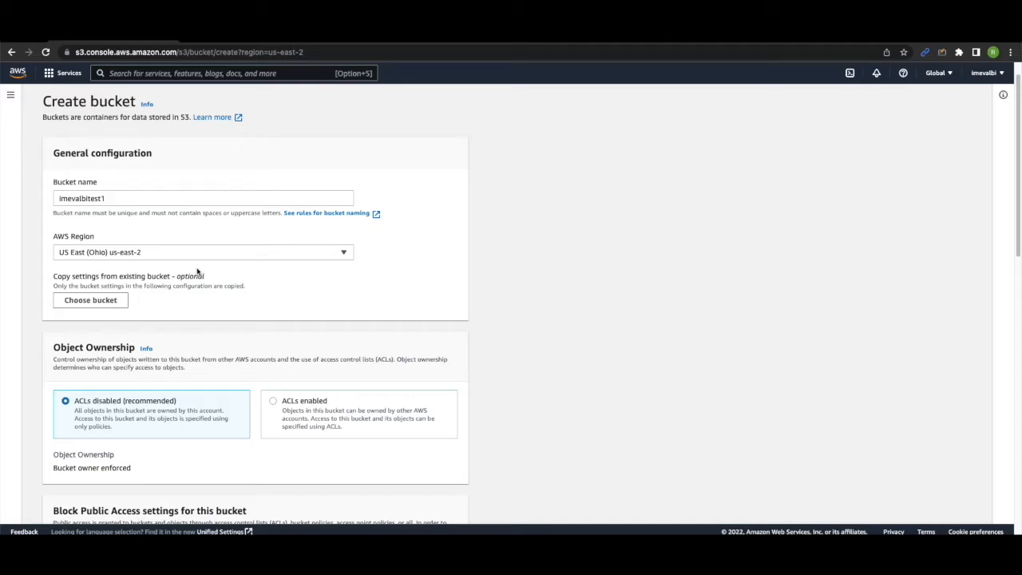
Turn off Block all public access for the bucket and acknowledge that its objects might become public
scroll(323, 308, "down", 1)
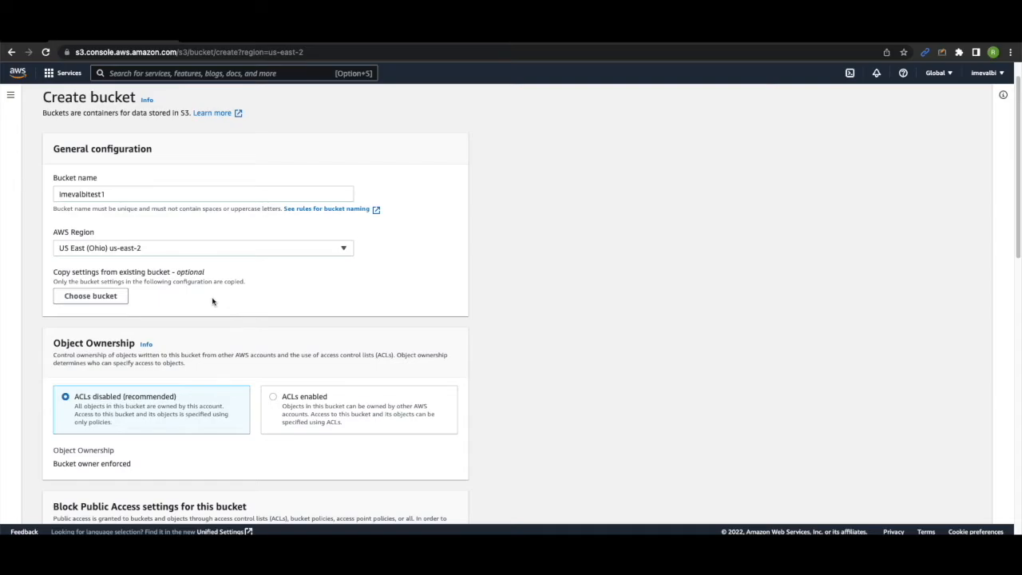
scroll(212, 301, "down", 4)
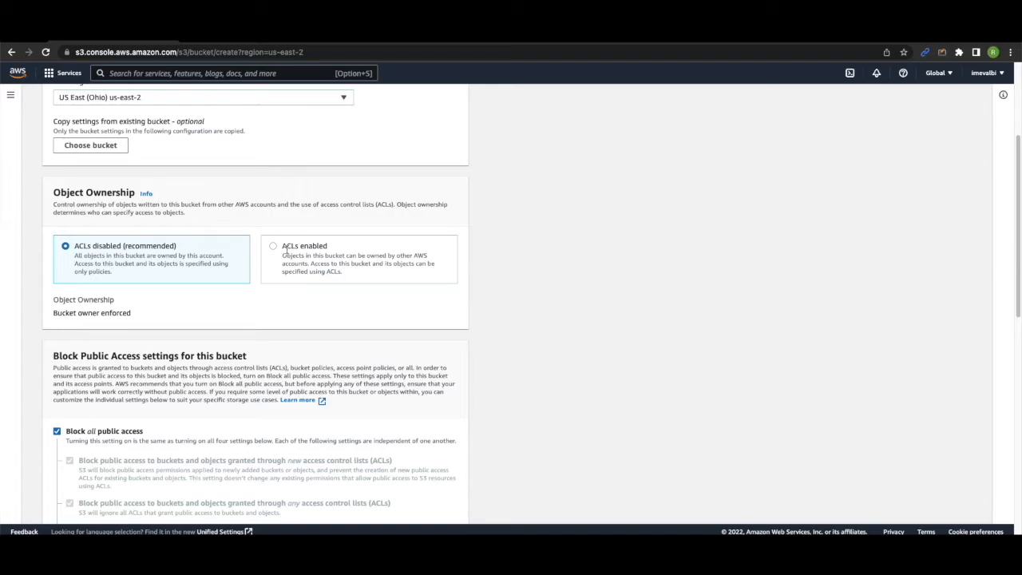
scroll(243, 301, "down", 2)
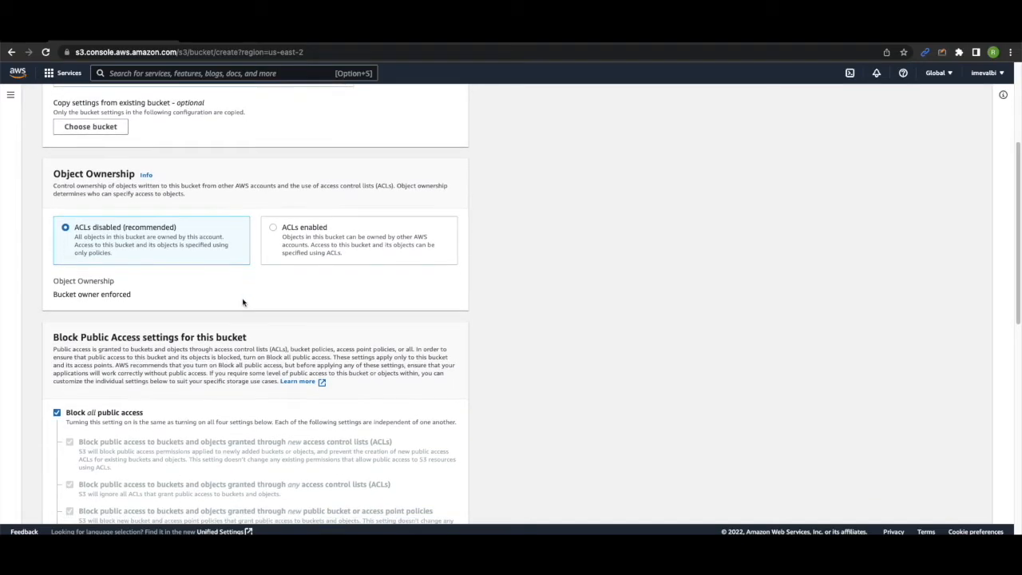
scroll(244, 301, "down", 4)
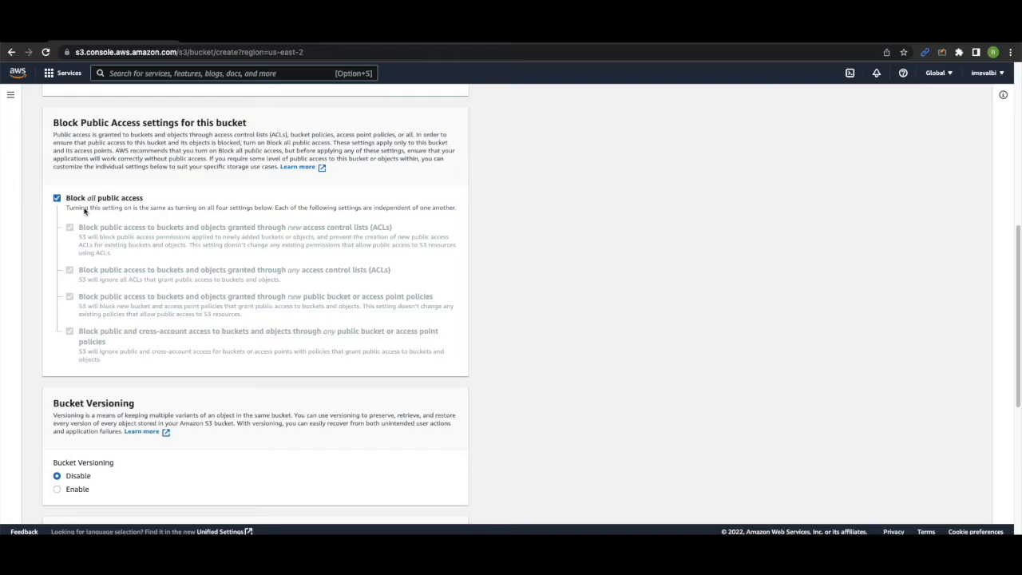
scroll(85, 210, "down", 1)
left_click(56, 183)
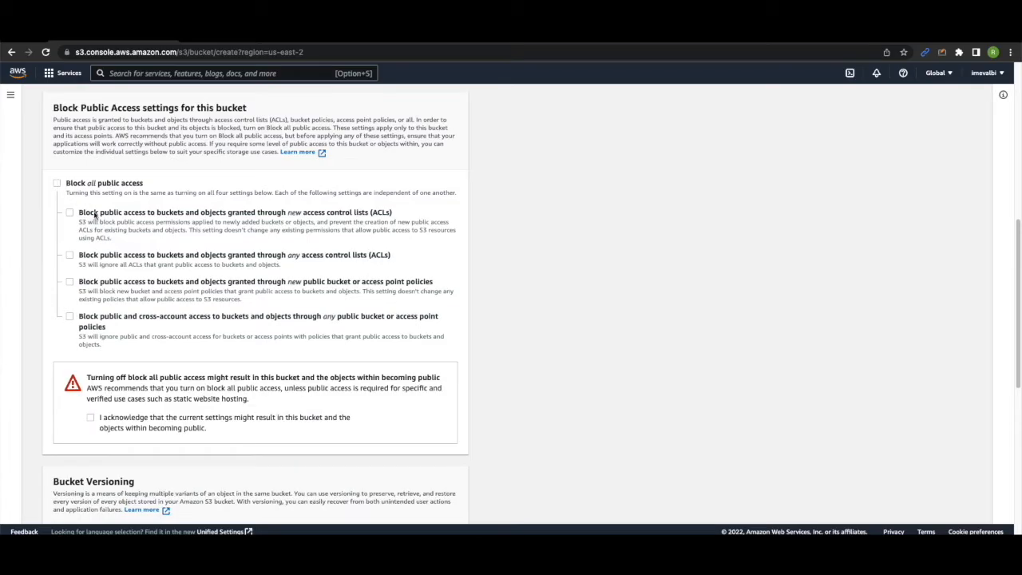
left_click(92, 420)
scroll(281, 261, "down", 3)
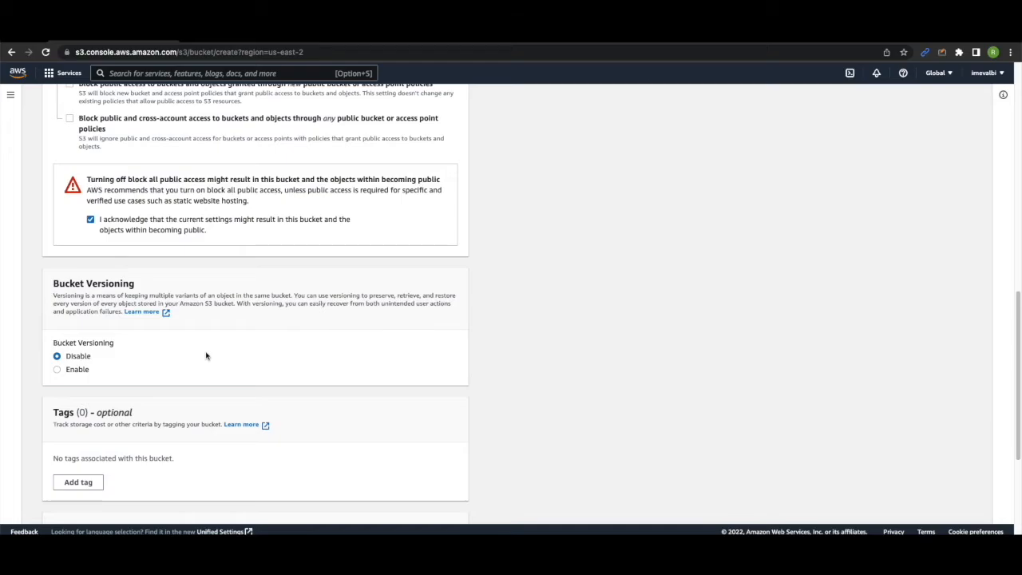
Leave bucket versioning and server-side encryption disabled, add no tags, and create the imevalbitest1 bucket
left_click(68, 374)
left_click(76, 361)
scroll(247, 416, "down", 5)
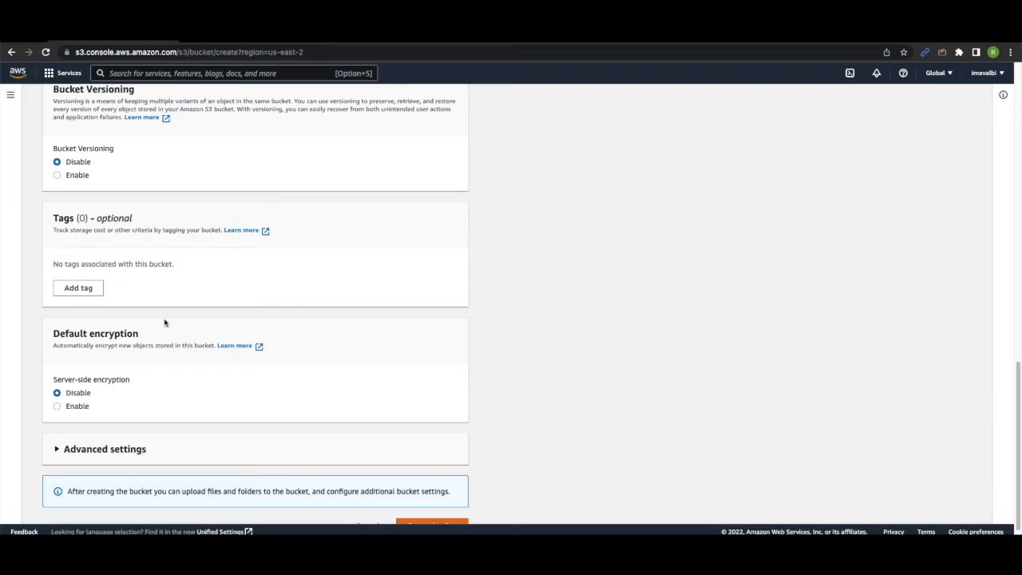
scroll(164, 323, "down", 1)
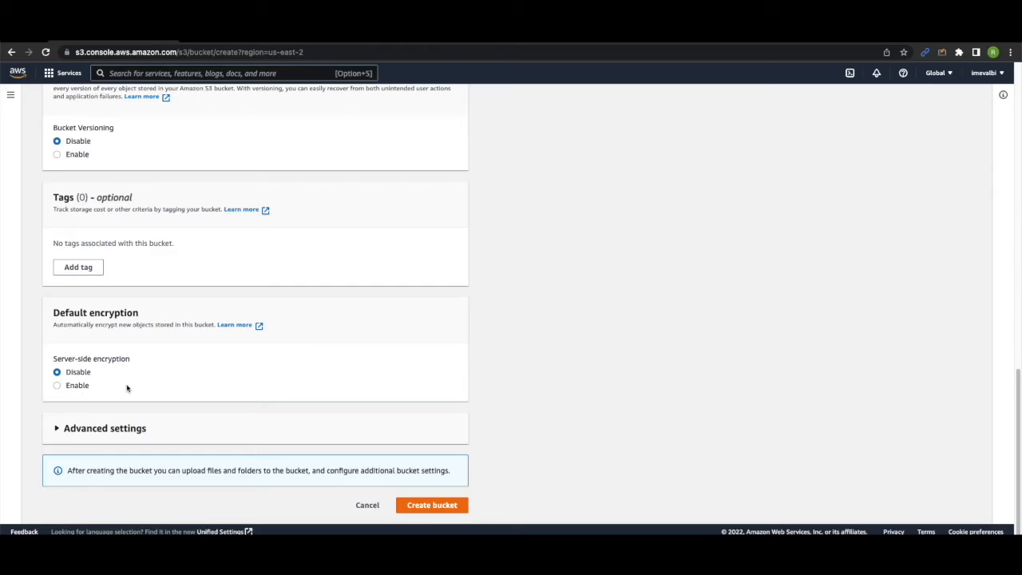
left_click(441, 505)
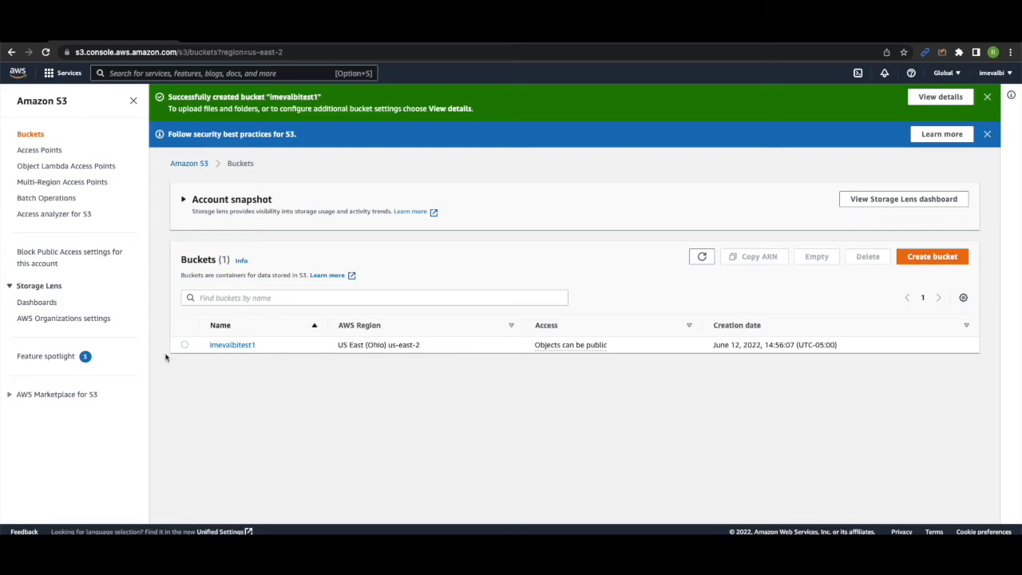
Open the imevalbitest1 bucket and add the image C781A7A4-F160-4492-9D48-47B43896E84C-removebg-preview.png from Downloads to a new upload
left_click(233, 346)
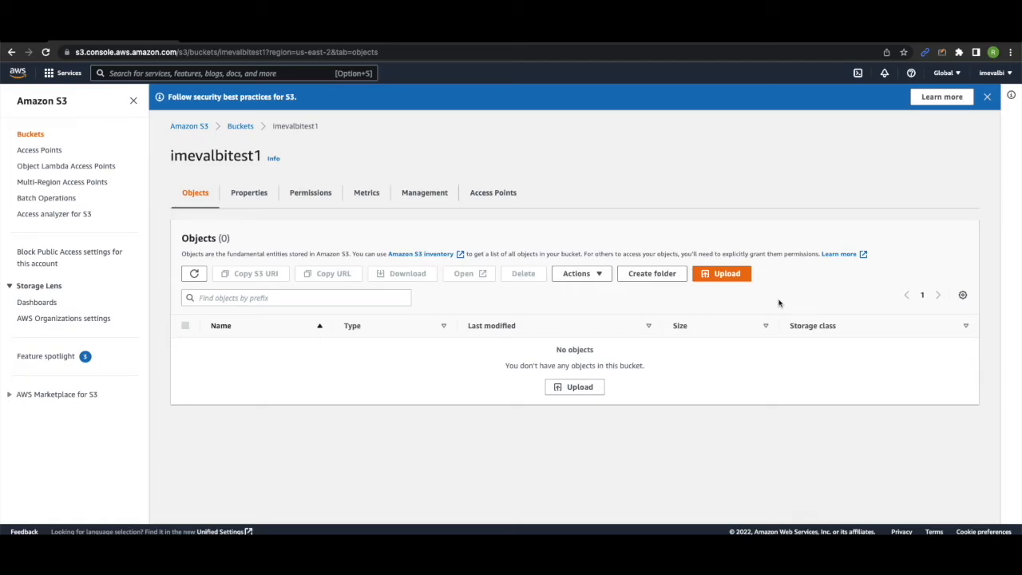
left_click(703, 277)
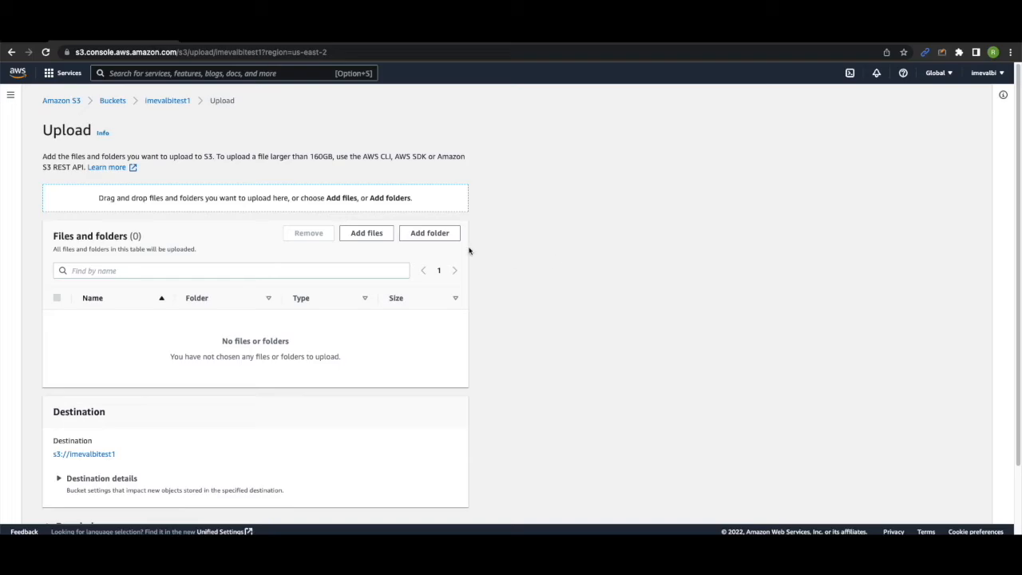
left_click(381, 241)
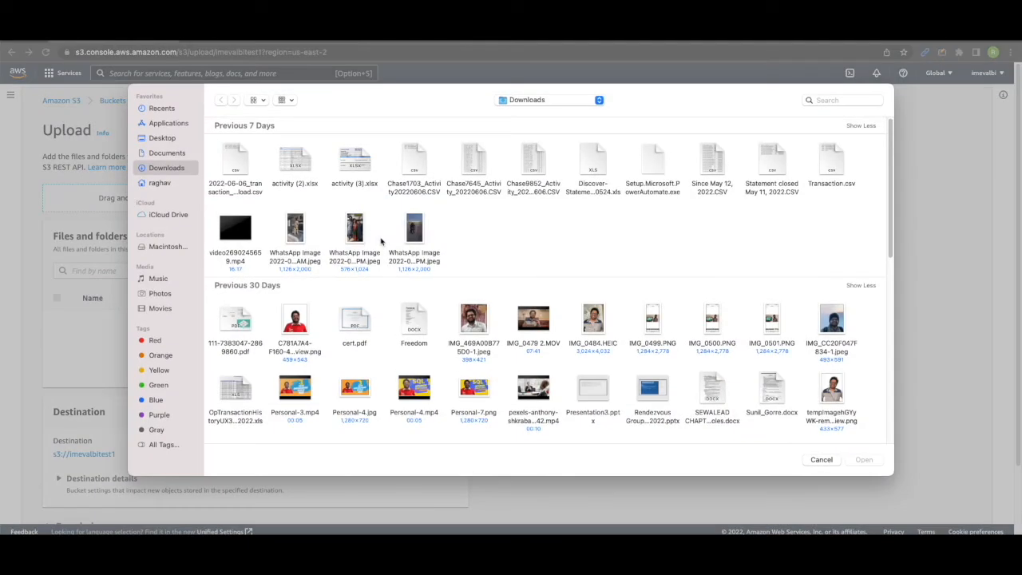
double_click(295, 323)
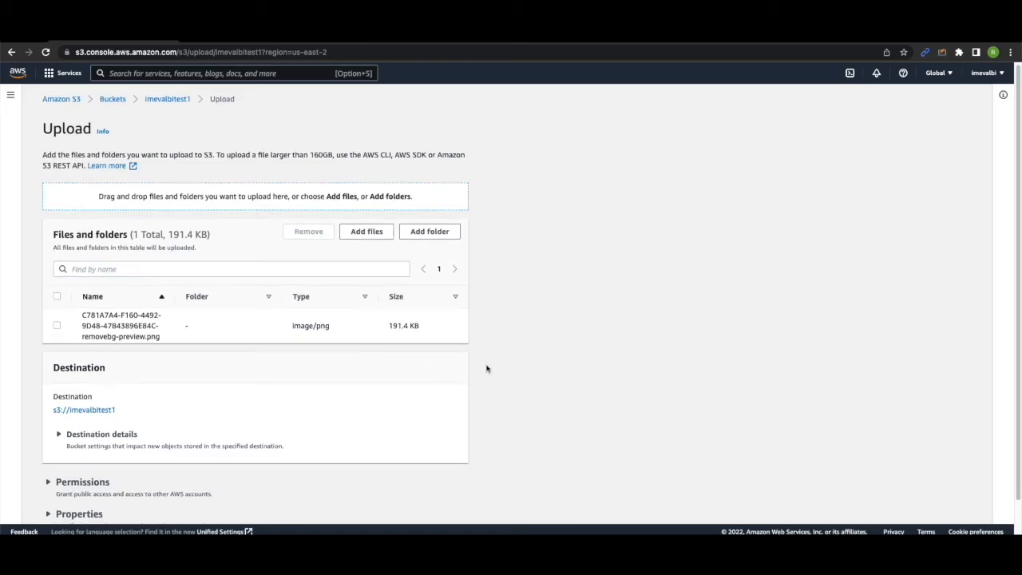
scroll(487, 369, "down", 1)
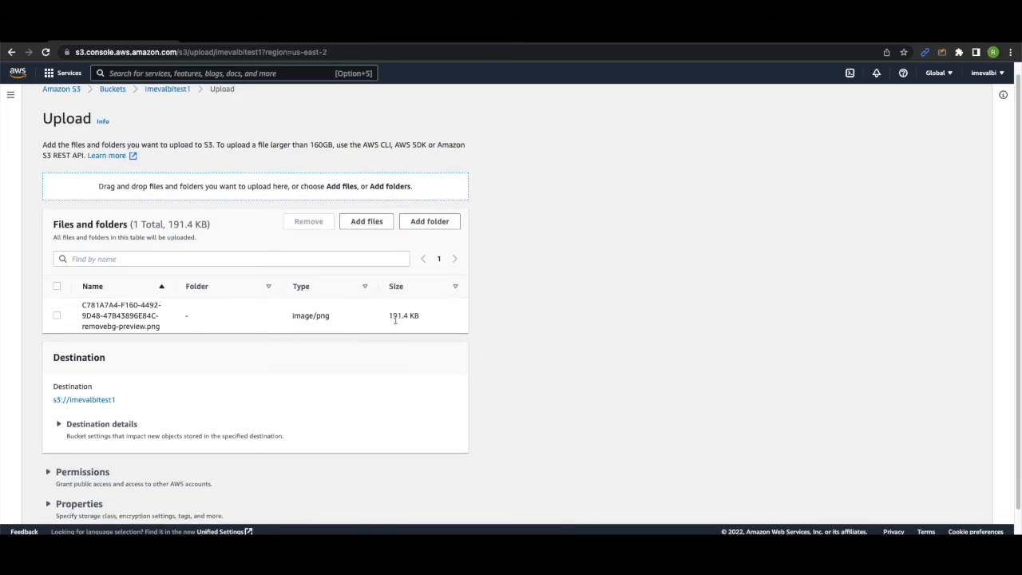
scroll(469, 343, "down", 3)
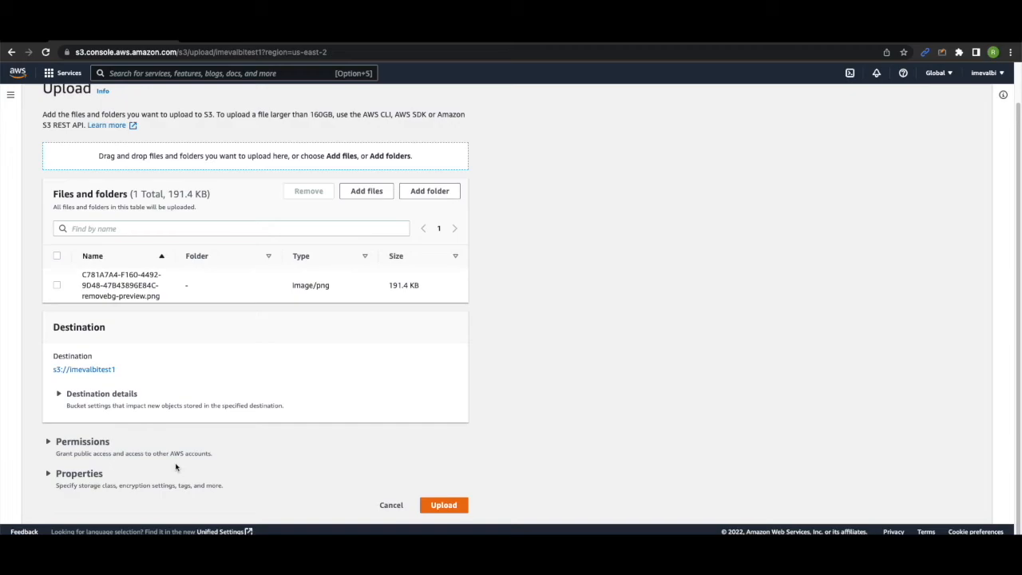
Check the permissions of the pending upload and upload the image to the imevalbitest1 bucket
left_click(48, 442)
scroll(296, 453, "down", 2)
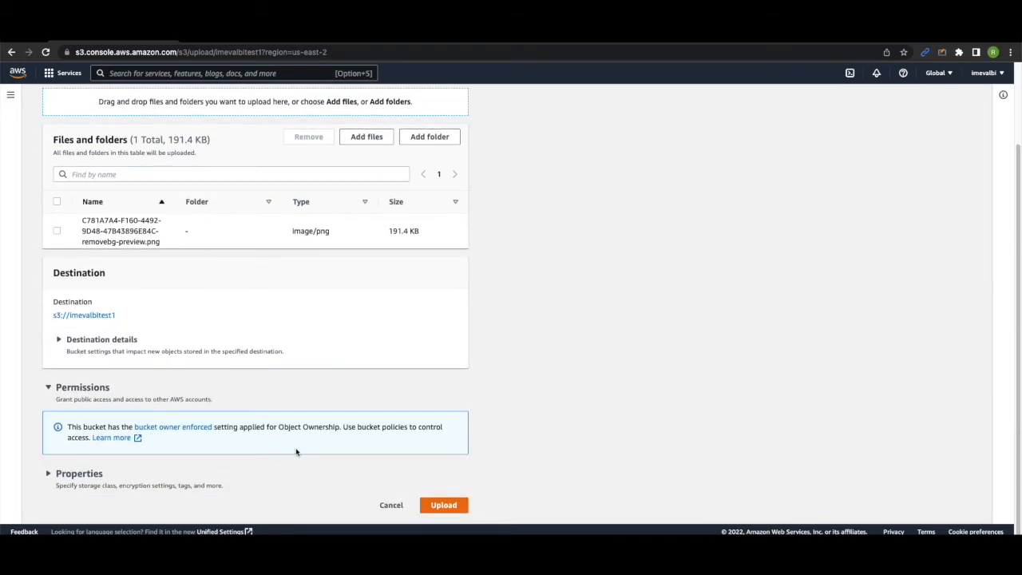
left_click(49, 388)
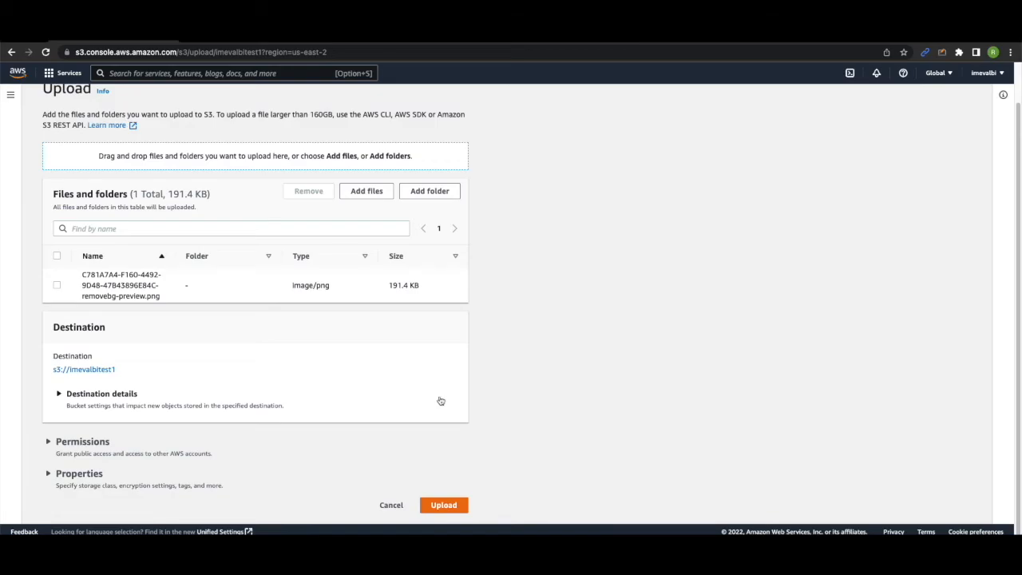
scroll(439, 399, "up", 1)
scroll(440, 399, "down", 1)
left_click(451, 506)
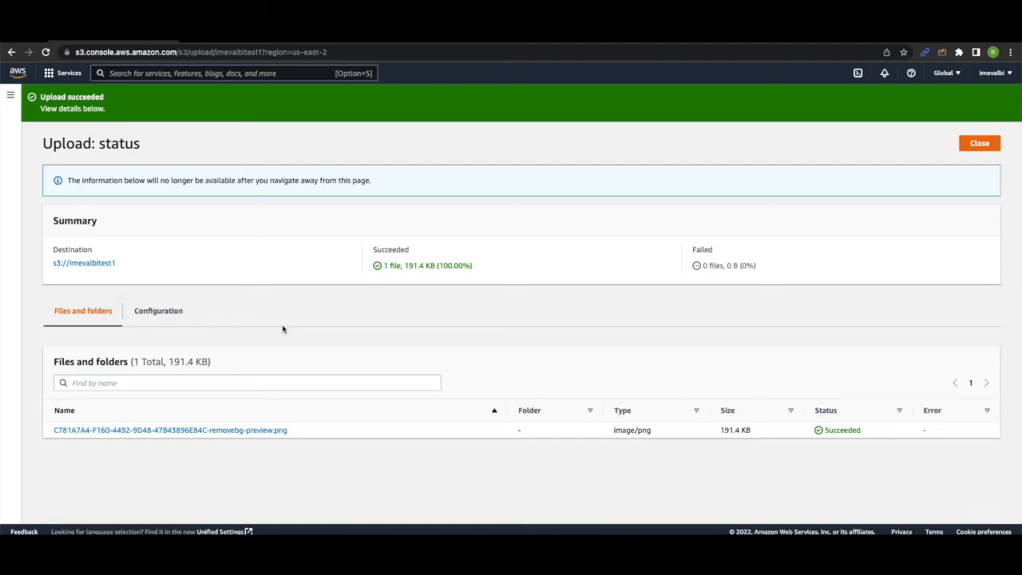
Open the uploaded image's properties and visit its object URL in a separate browser tab to test public access
left_click(231, 432)
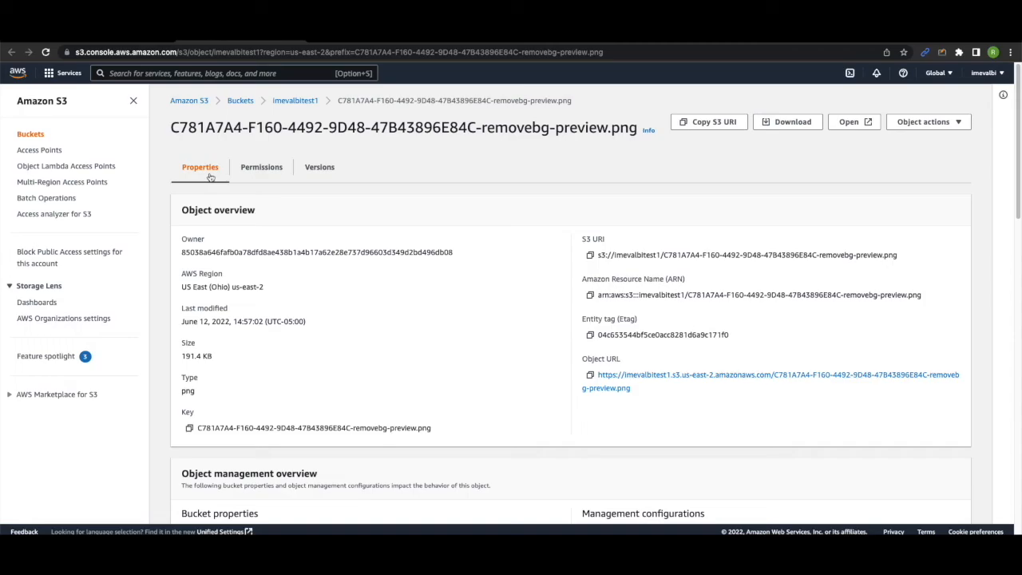
left_click_drag(170, 128, 632, 130)
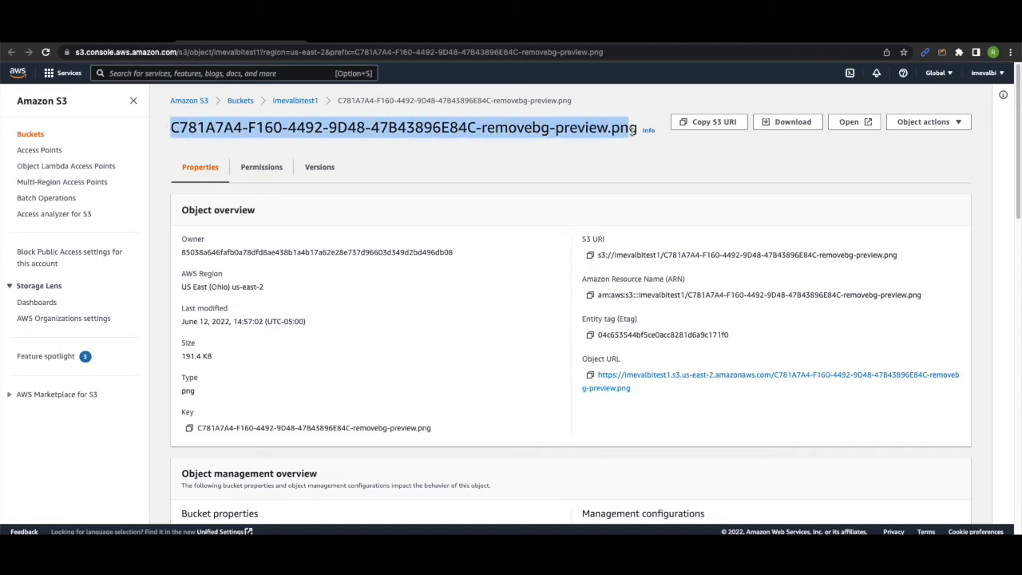
right_click(645, 380)
left_click(661, 372)
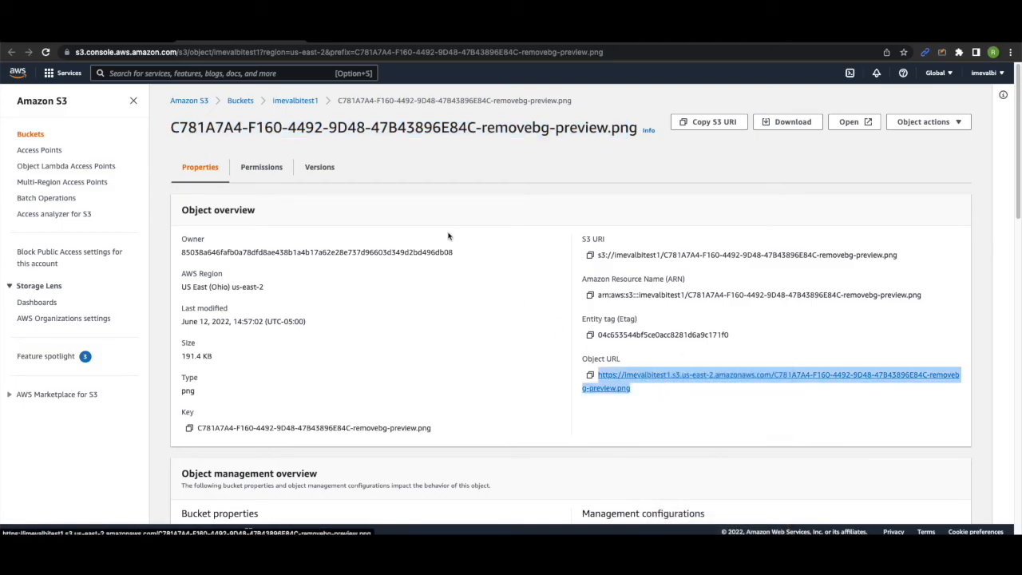
left_click(363, 39)
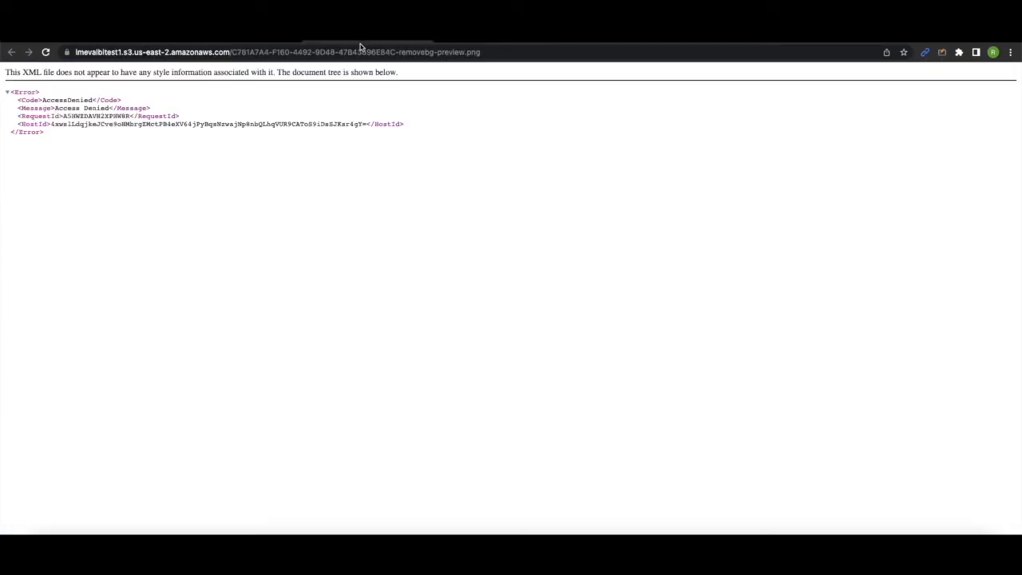
Return to the image's object details, open the image from the console to view it, and go back to the details
left_click(248, 41)
scroll(681, 371, "down", 2)
scroll(678, 256, "up", 2)
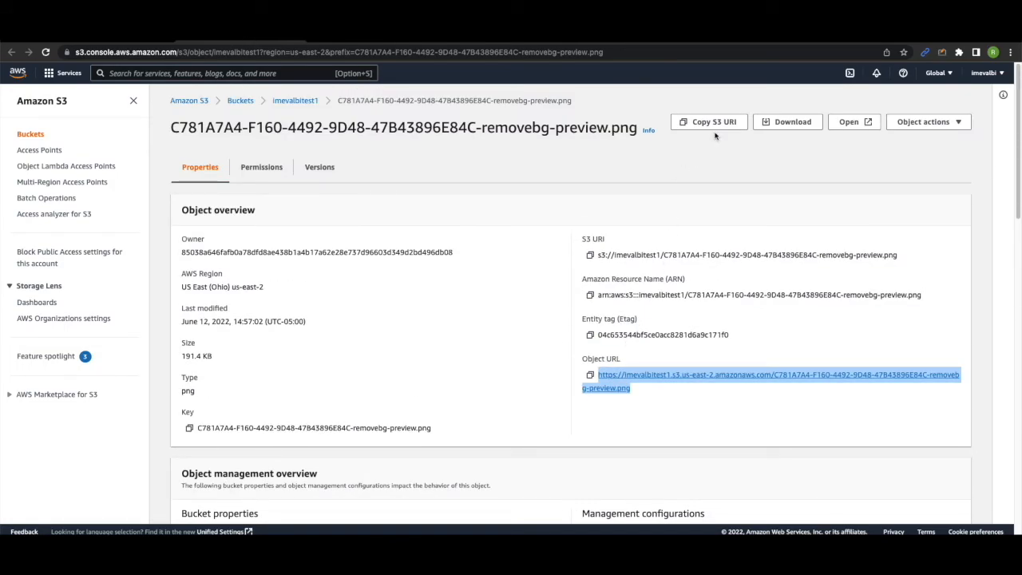
left_click(847, 122)
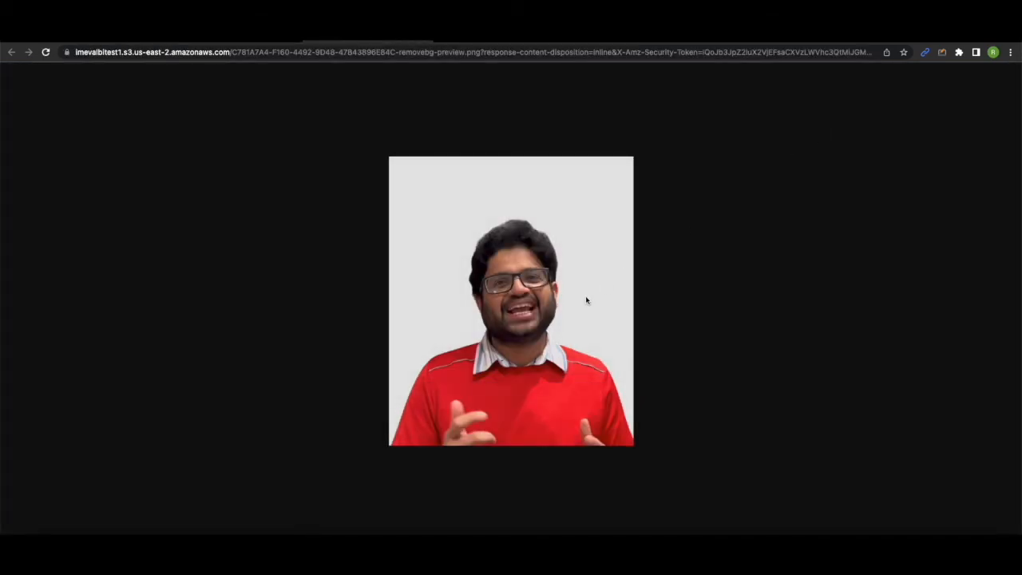
left_click(205, 43)
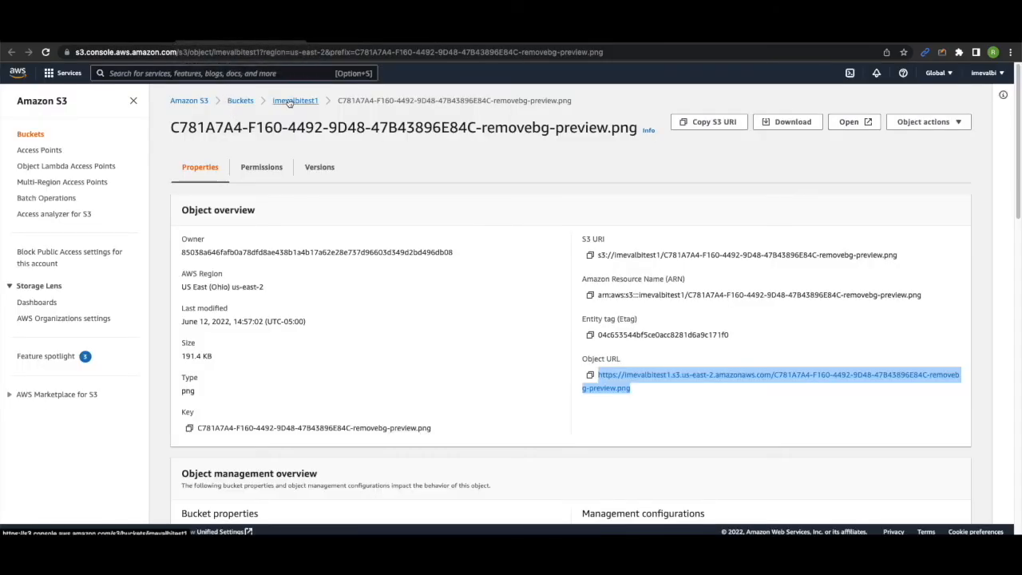
Try to delete the imevalbitest1 bucket from the bucket list and read the requirement for deleting it
left_click(239, 100)
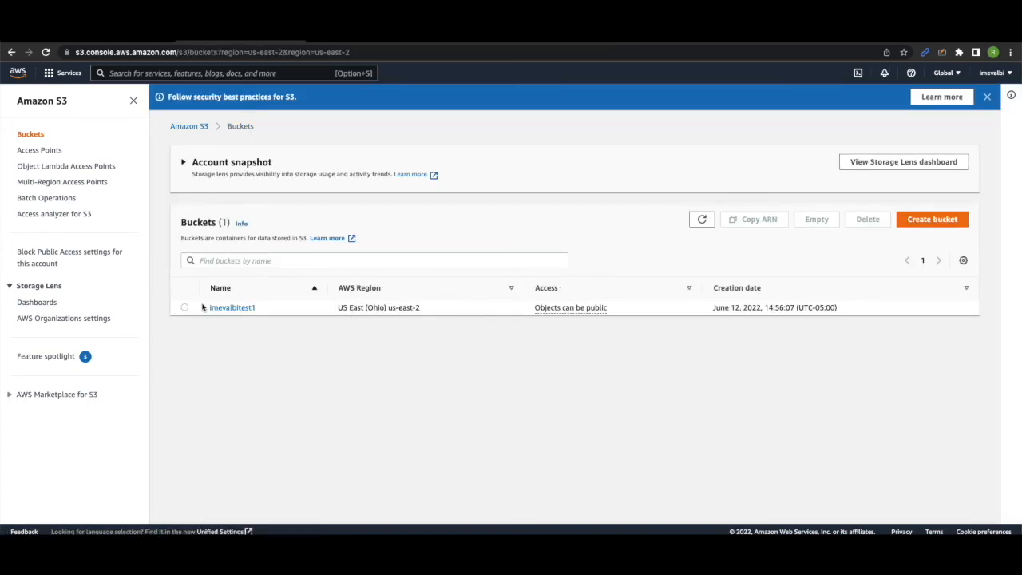
left_click(184, 309)
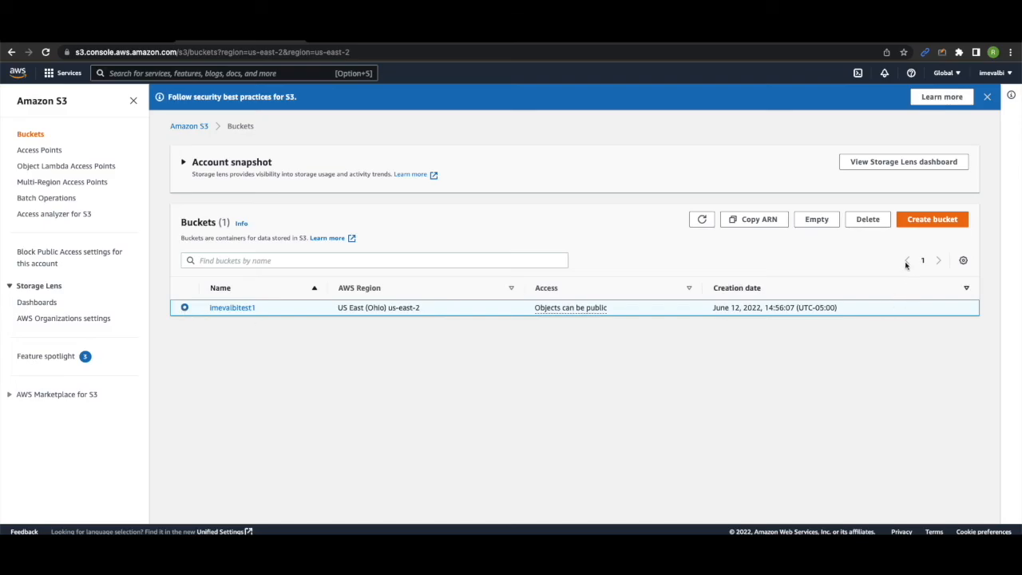
left_click(866, 221)
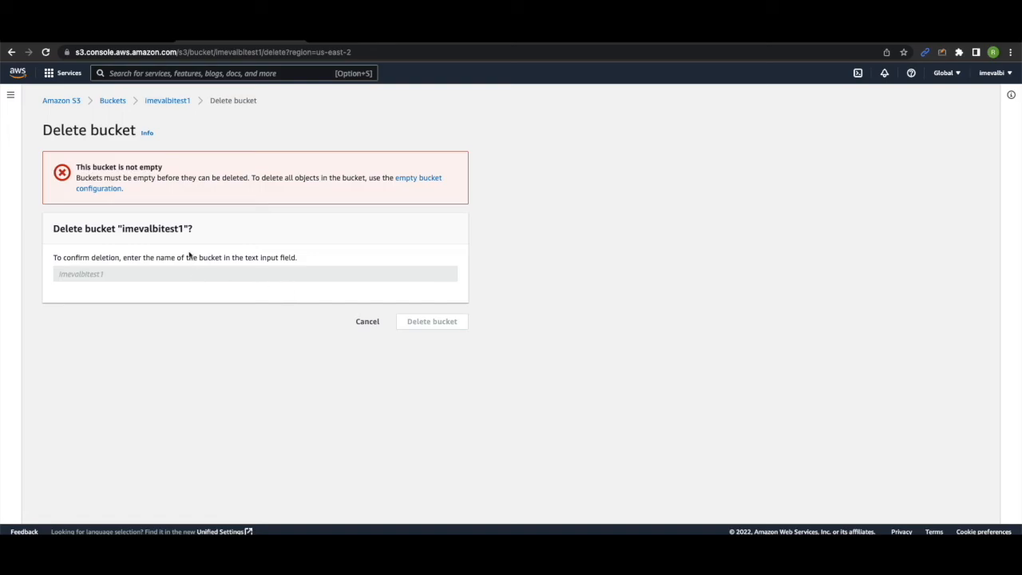
left_click_drag(75, 177, 263, 179)
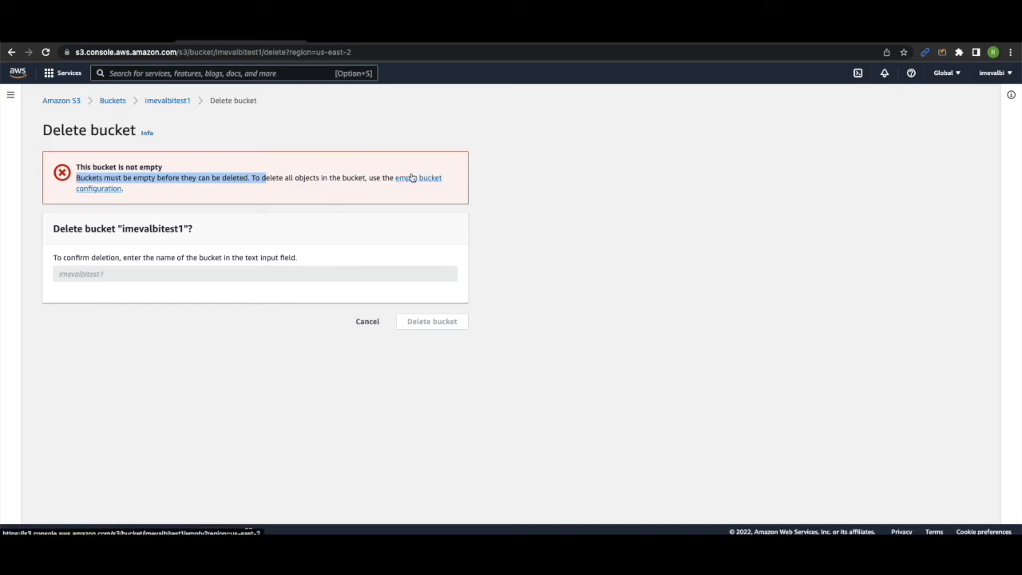
left_click(112, 104)
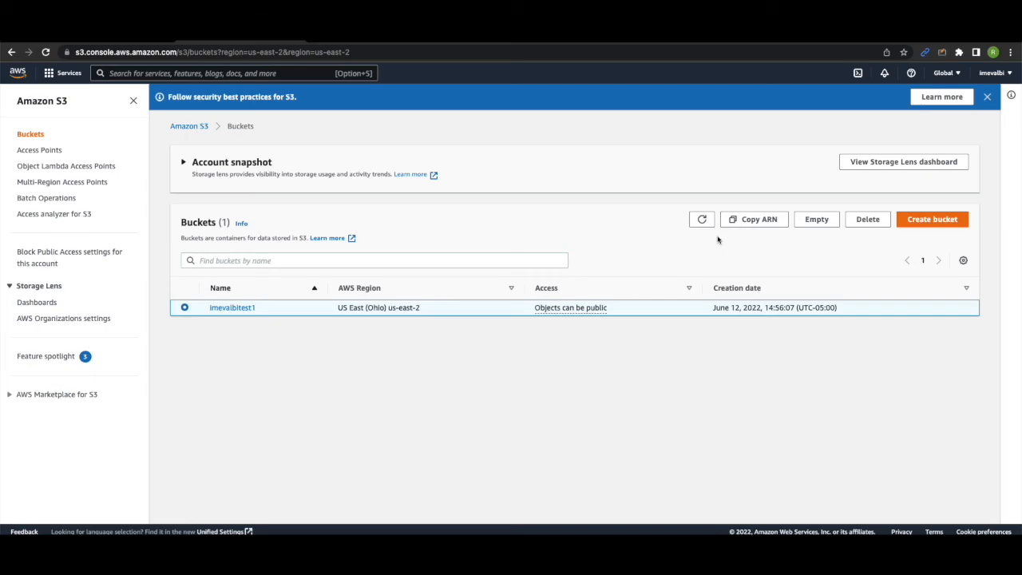
Empty the imevalbitest1 bucket, confirming with "permanently delete", and exit the status page
left_click(816, 219)
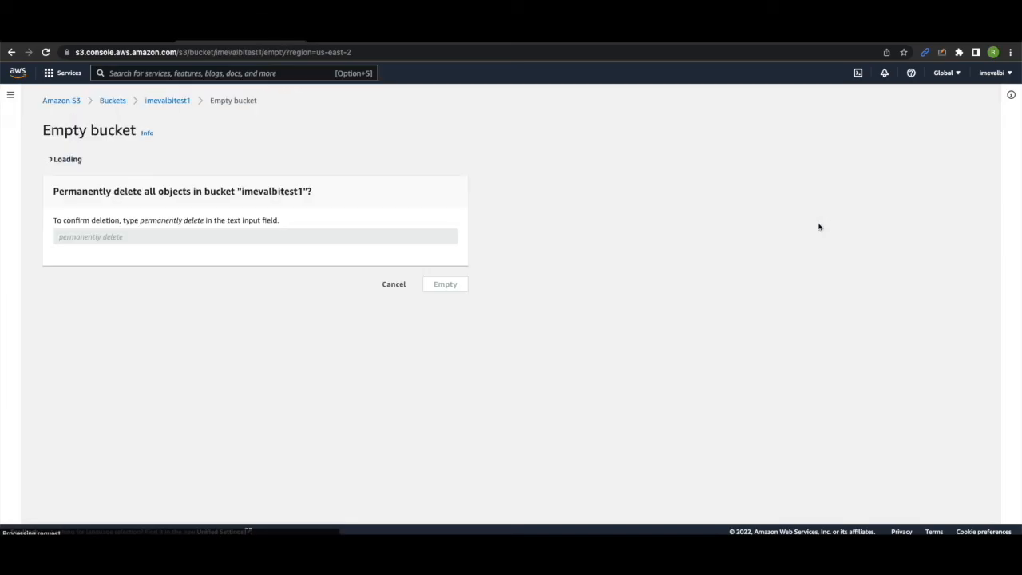
left_click(170, 358)
type("permanently delete")
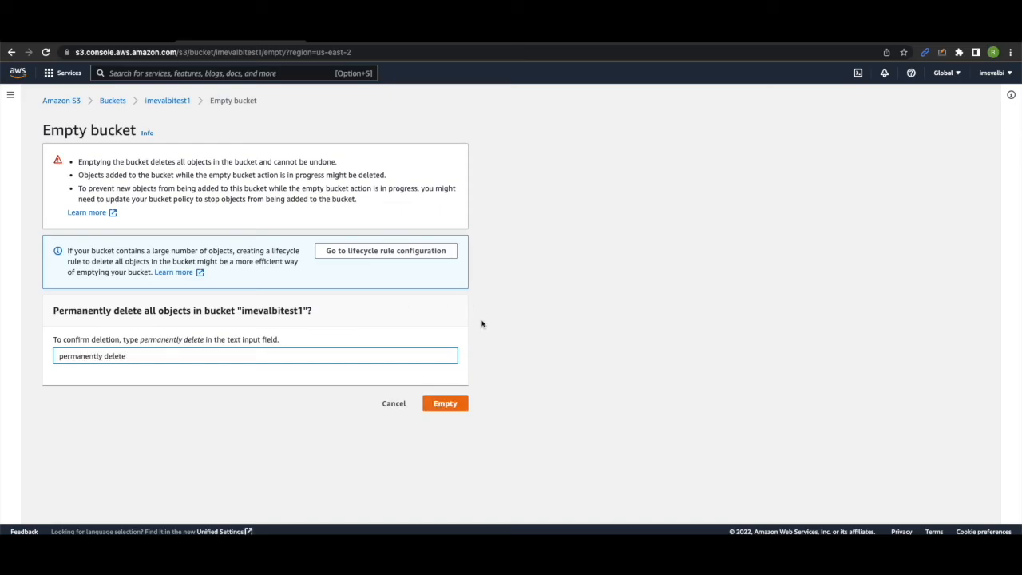
left_click(444, 404)
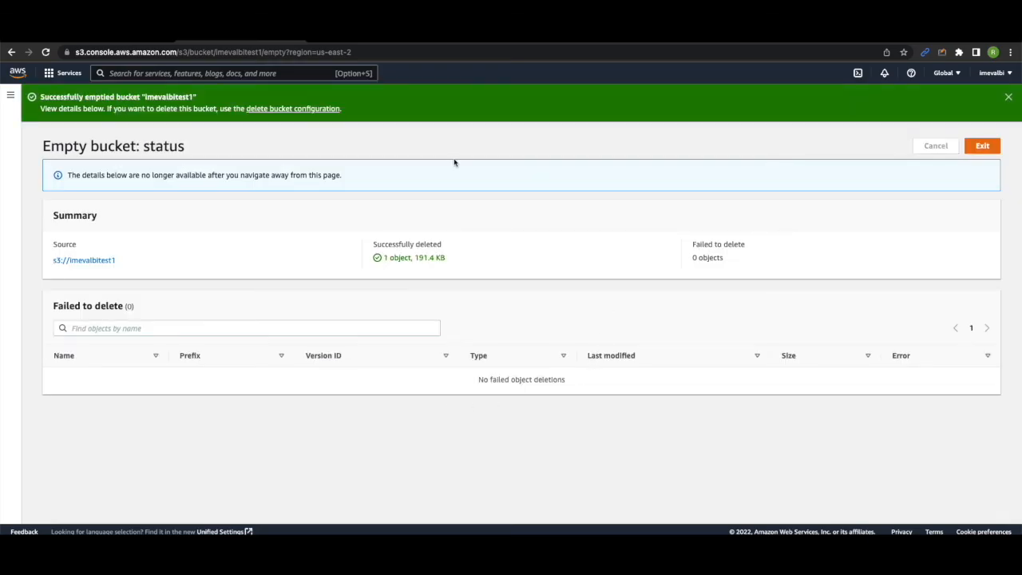
left_click(976, 150)
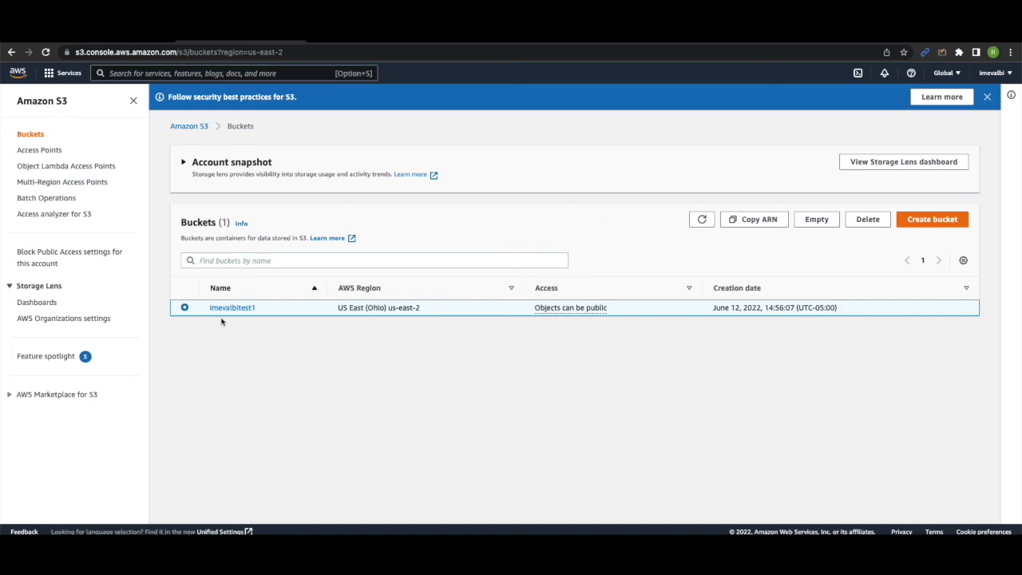
Delete the emptied bucket, confirming with its name imevalbitest1
left_click(857, 222)
left_click(197, 279)
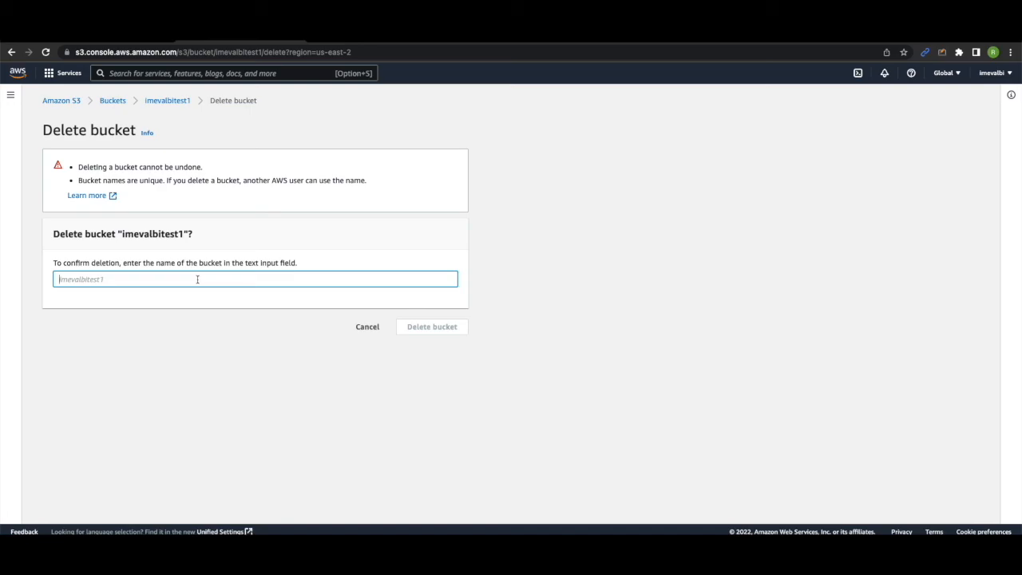
type("imevalbitest1")
left_click(431, 326)
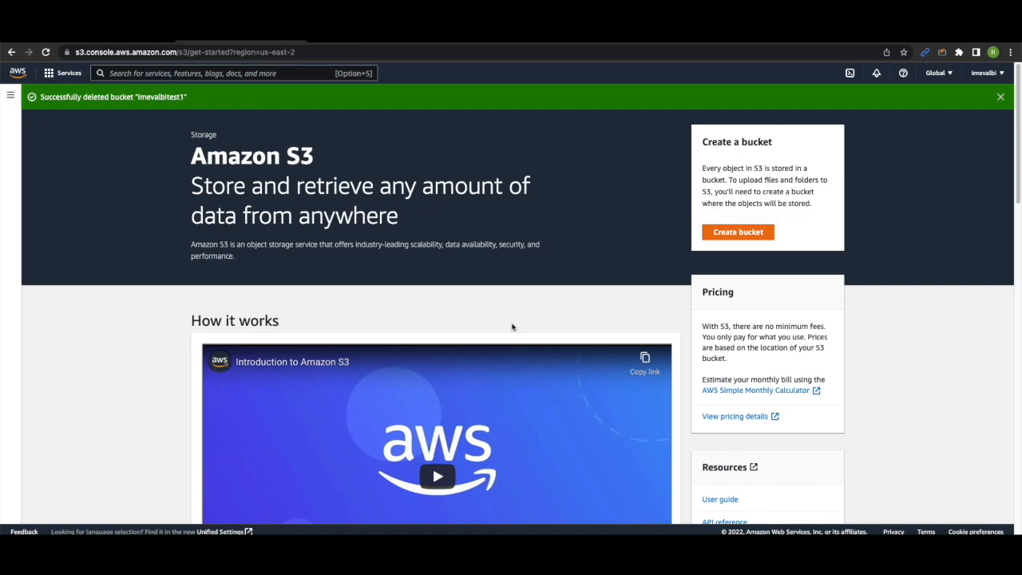